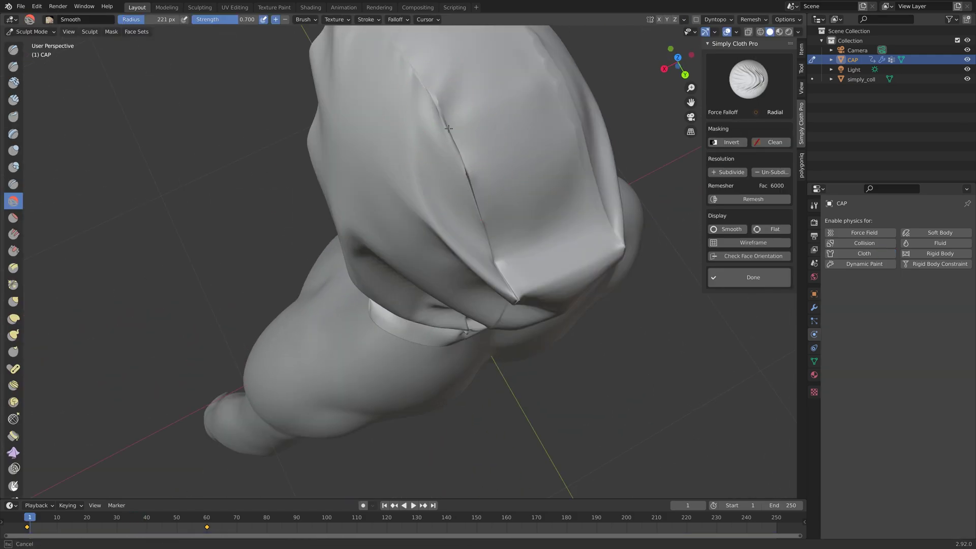
# Step: Orbit the viewport around the hooded bust demo model
pyautogui.moveTo(448, 128); pyautogui.dragTo(349, 240, button='middle')
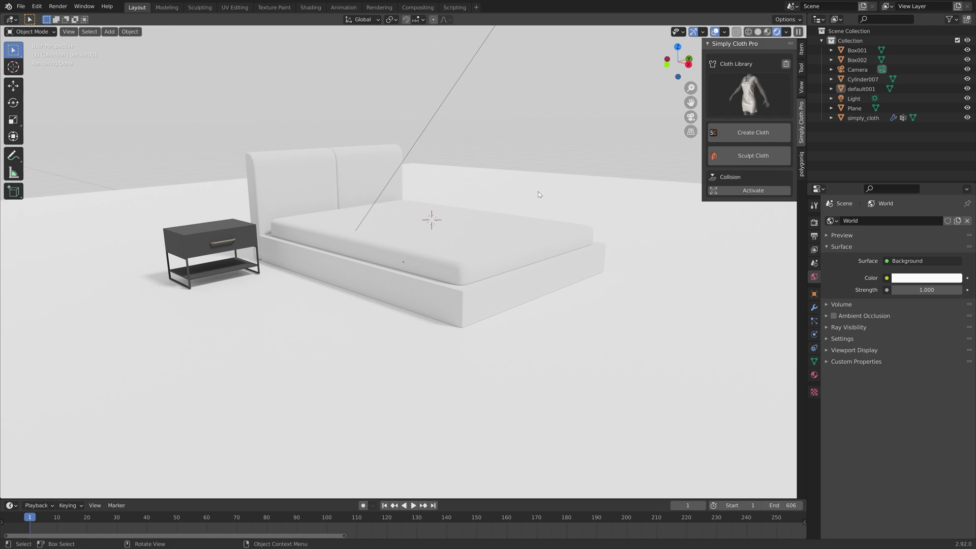
# Step: Add the Pillowlong cloth from the Simply Cloth Pro Cloth Library above the bed
pyautogui.click(748, 96)
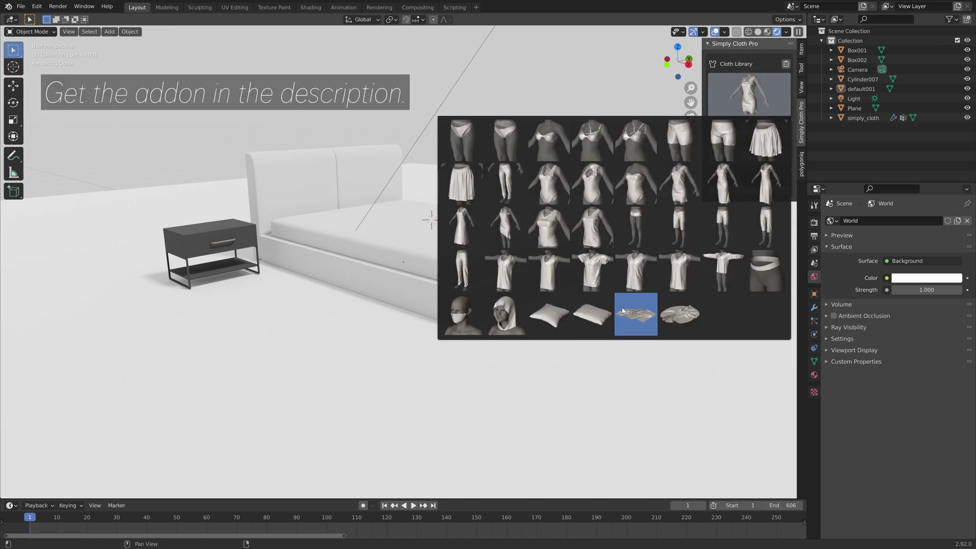
pyautogui.click(603, 319)
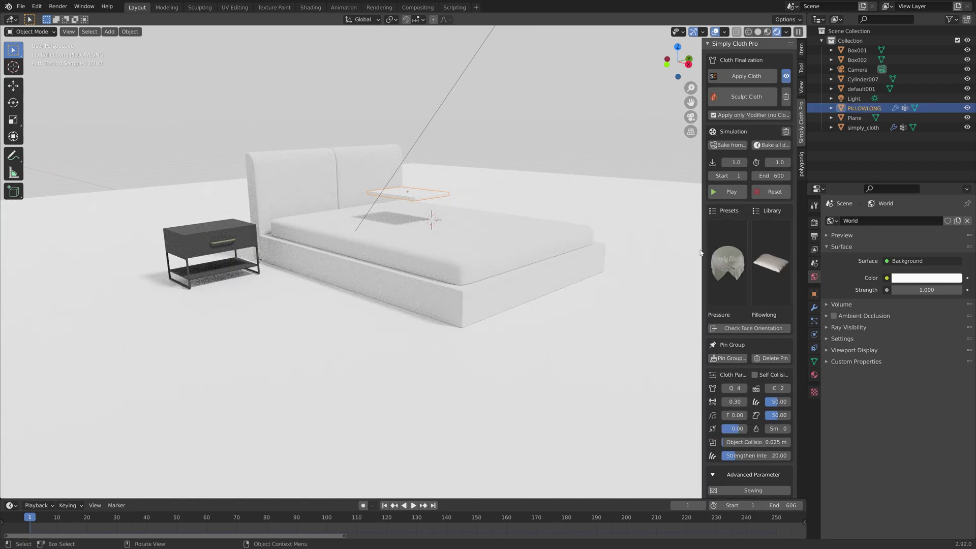
# Step: Set pillow quality 10, mass 0.05, pressure factor 10, and view from Top in Solid shading
pyautogui.scroll(-5, 746, 318)
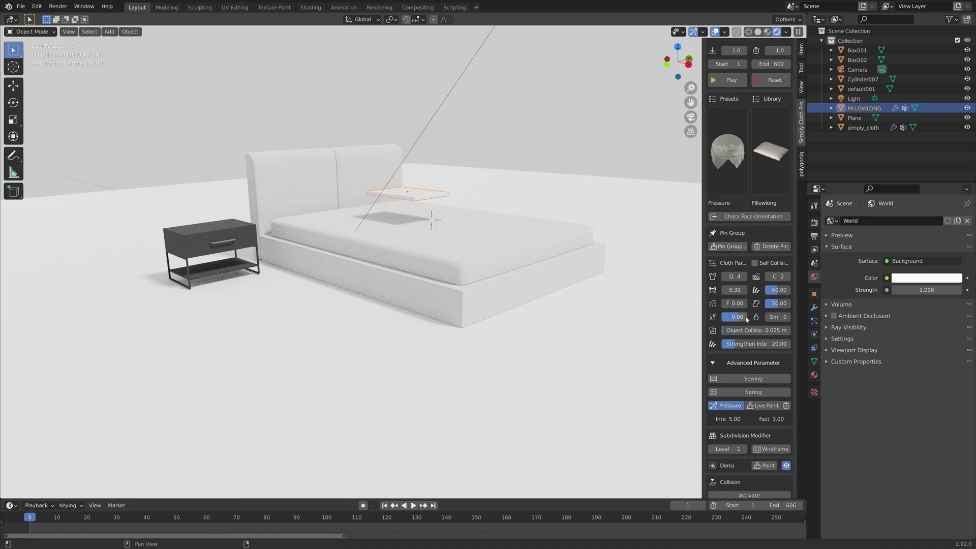
pyautogui.click(734, 276)
pyautogui.write('10')
pyautogui.press('Return')
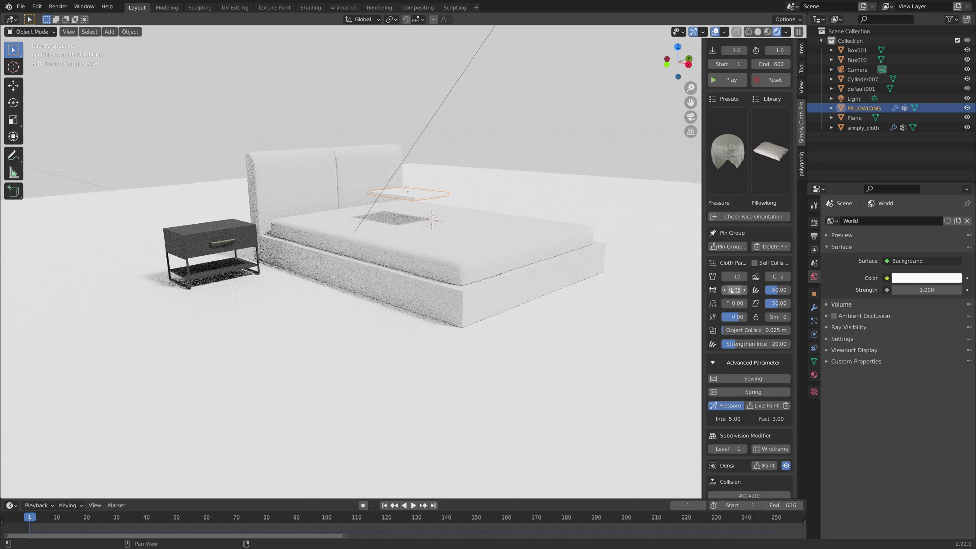
pyautogui.press('Return')
pyautogui.click(768, 417)
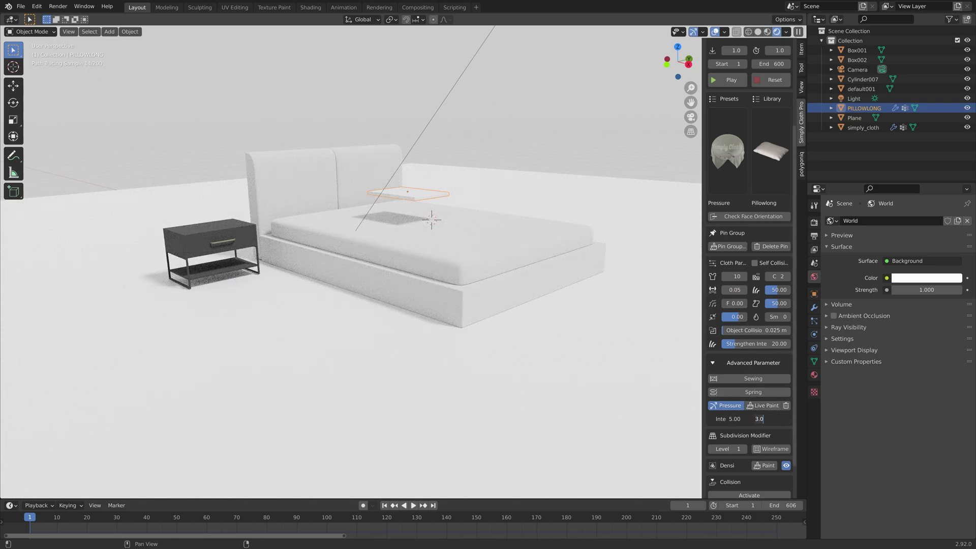
pyautogui.write('10')
pyautogui.press('Return')
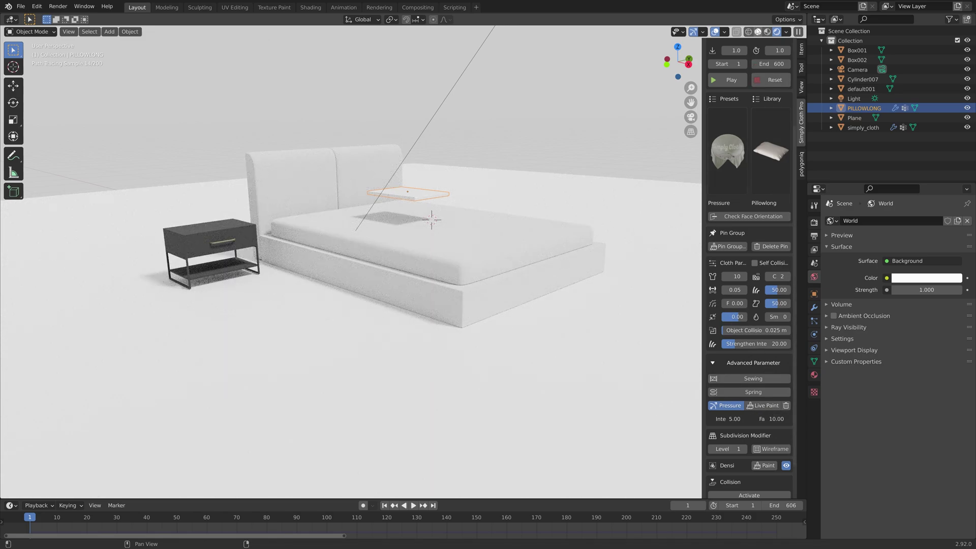
pyautogui.click(758, 32)
pyautogui.press('KP_7')
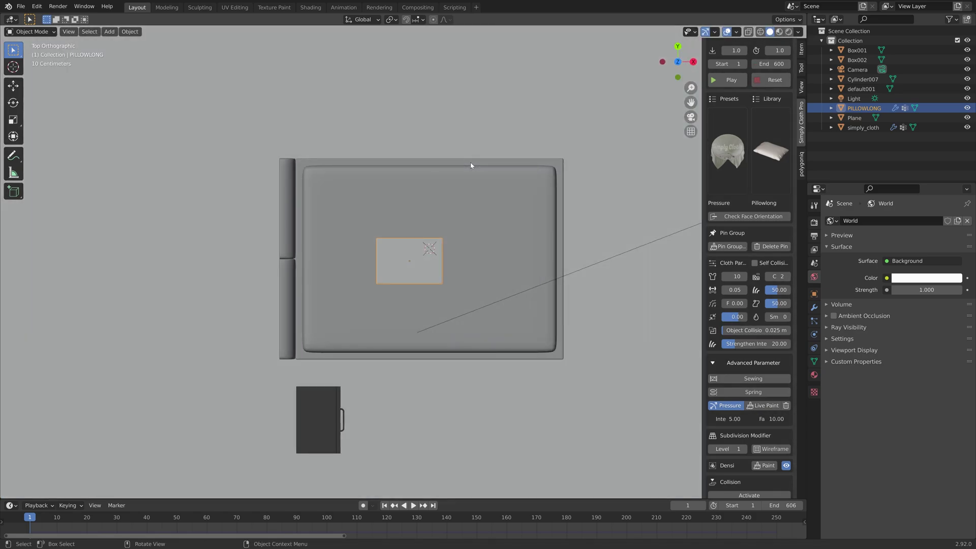
# Step: Rotate the pillow 90° about Z, move it to the headboard corner, and enlarge it slightly
pyautogui.write('rz90')
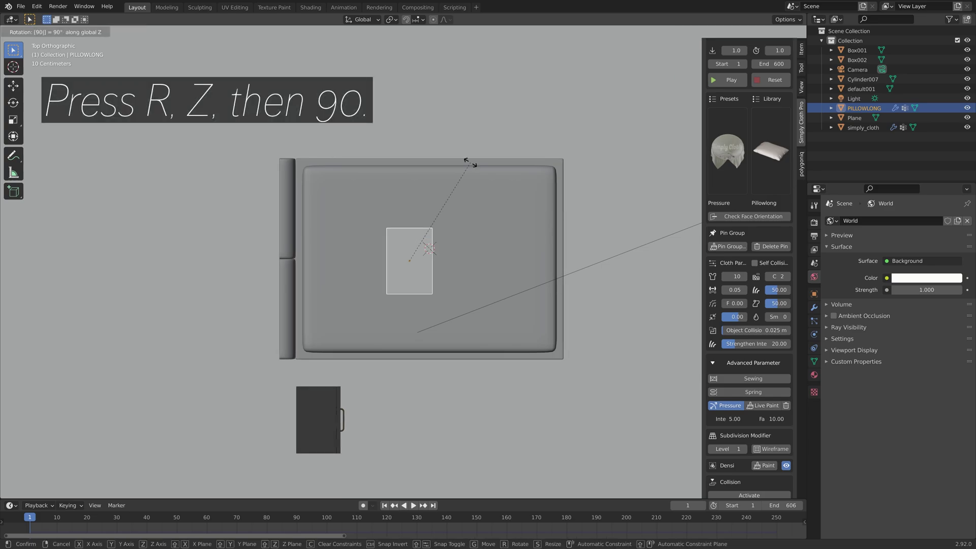
pyautogui.press('Return')
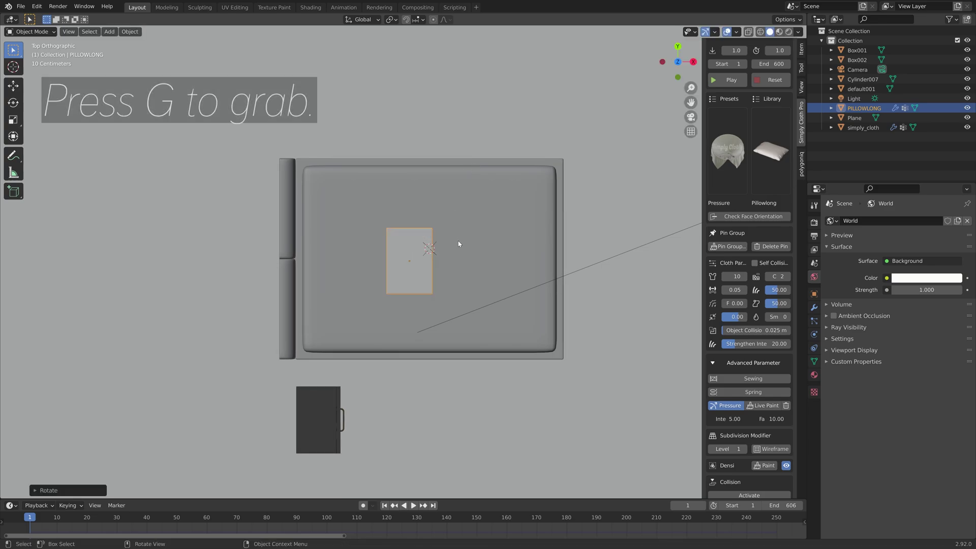
pyautogui.press('g')
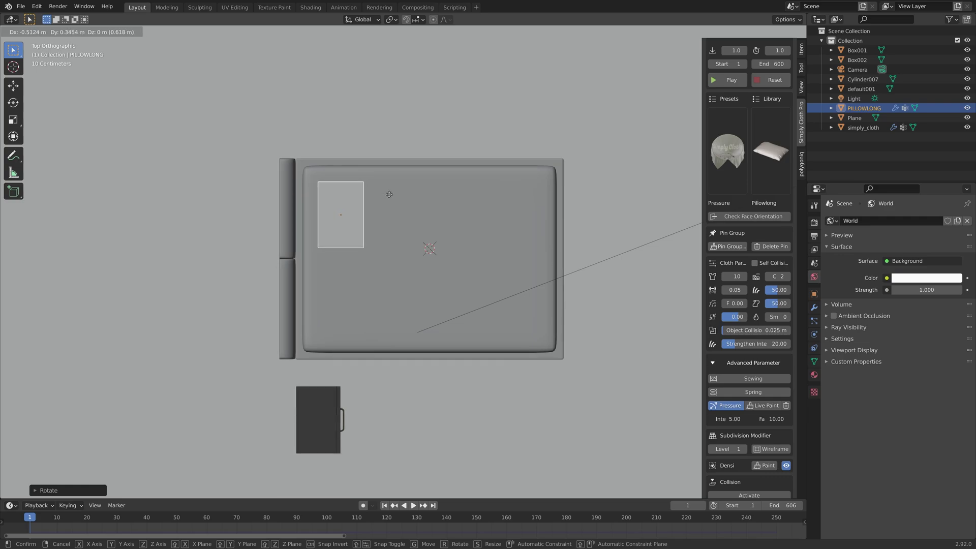
pyautogui.press('Return')
pyautogui.press('s')
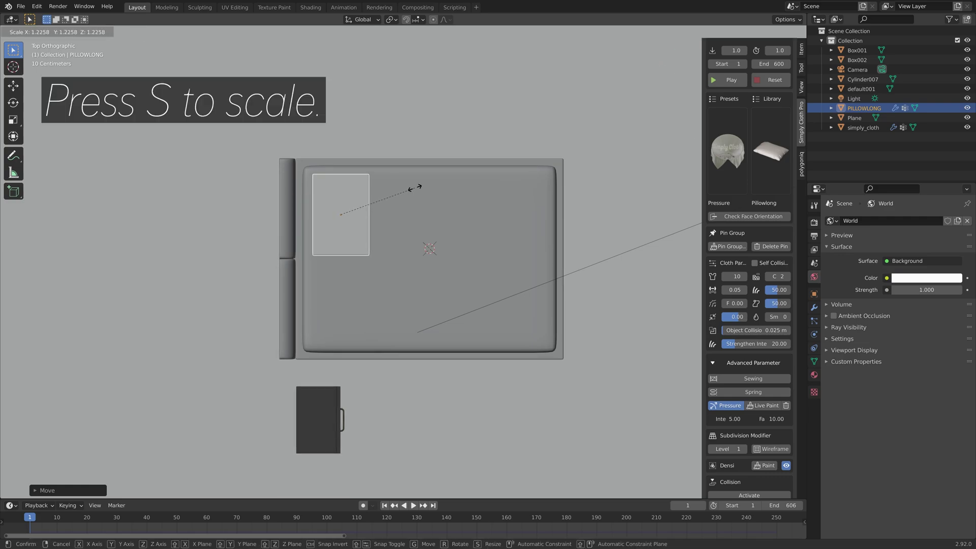
pyautogui.click(415, 188)
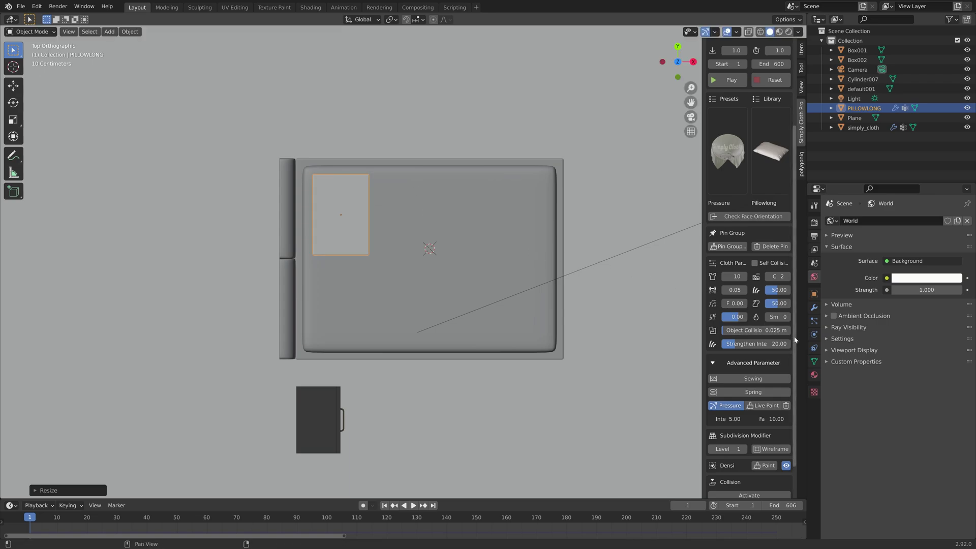
# Step: In the pillow's Physics Collisions settings, set Object Collisions distance to 0.001 m
pyautogui.click(814, 335)
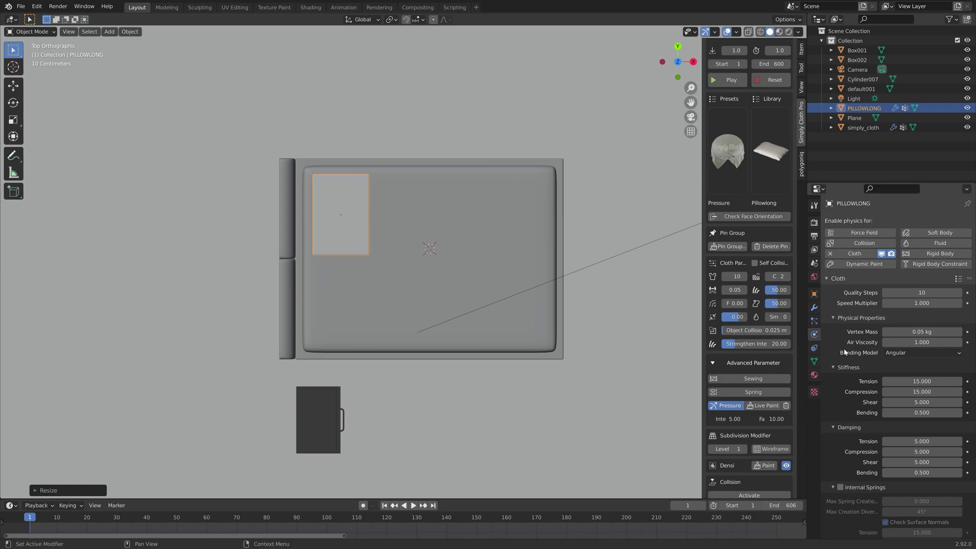
pyautogui.scroll(-8, 845, 352)
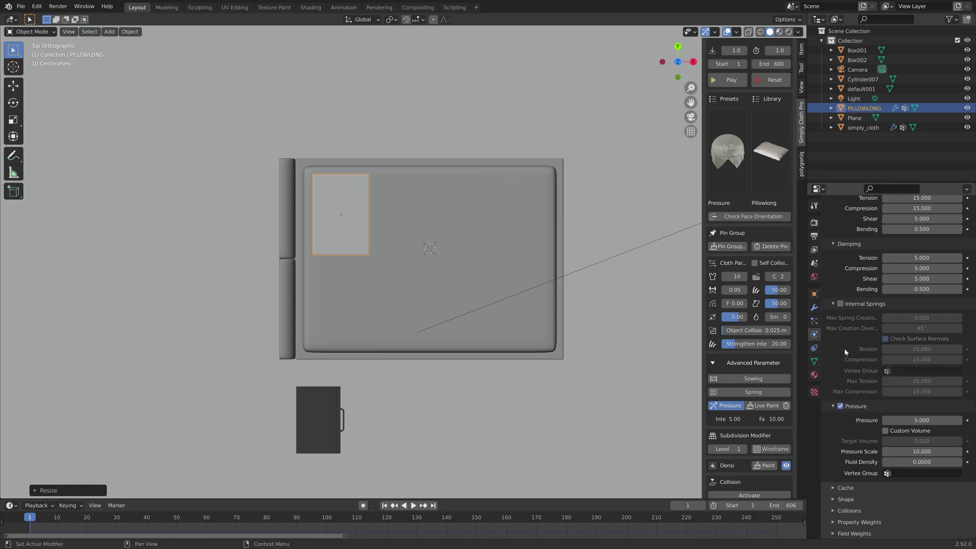
pyautogui.click(857, 510)
pyautogui.scroll(-6, 858, 503)
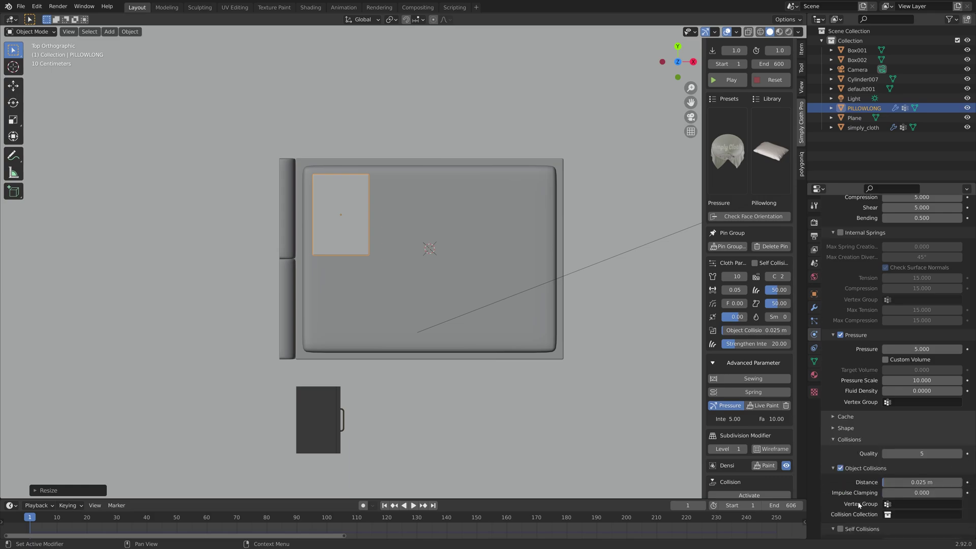
pyautogui.click(910, 416)
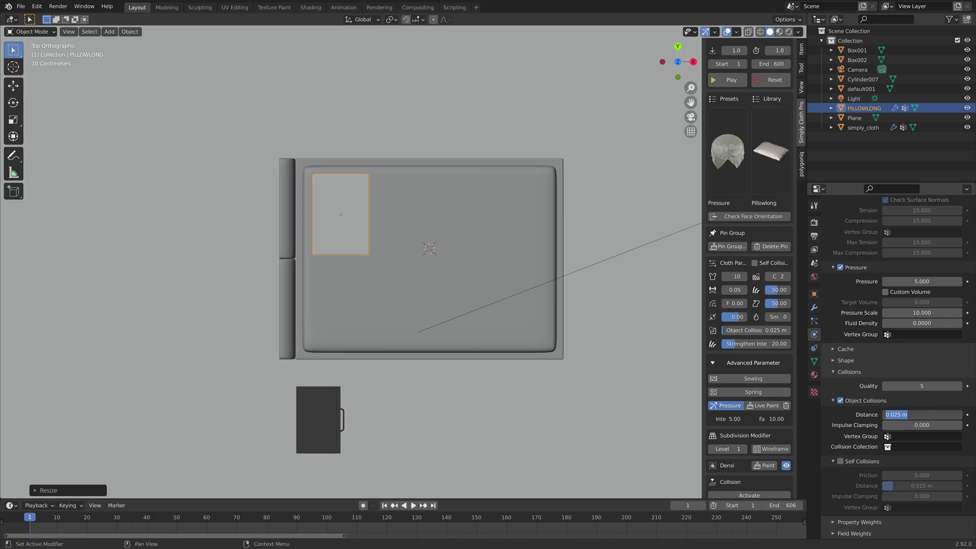
pyautogui.write('0.001')
pyautogui.press('Return')
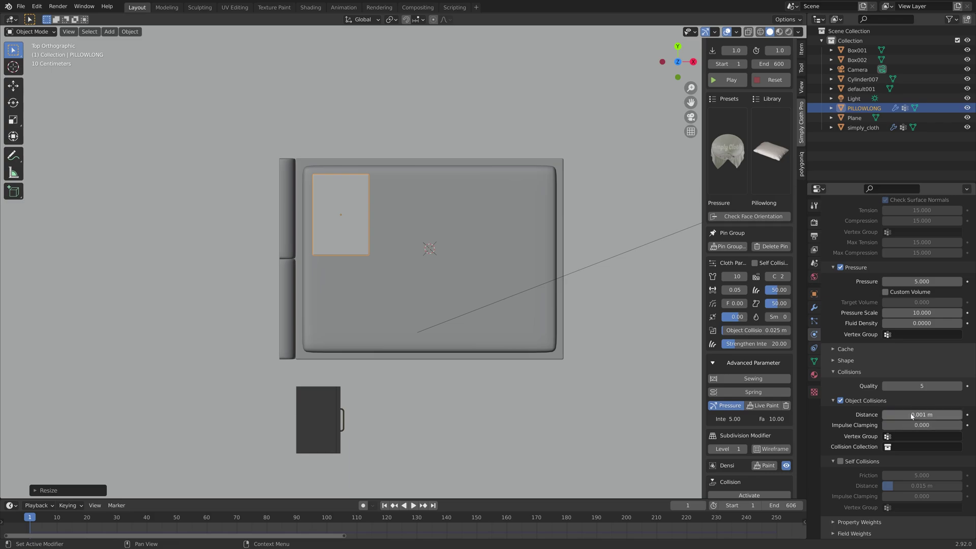
# Step: Activate Simply Cloth Pro collision on the mattress box, giving it friction 5.00
pyautogui.click(517, 255)
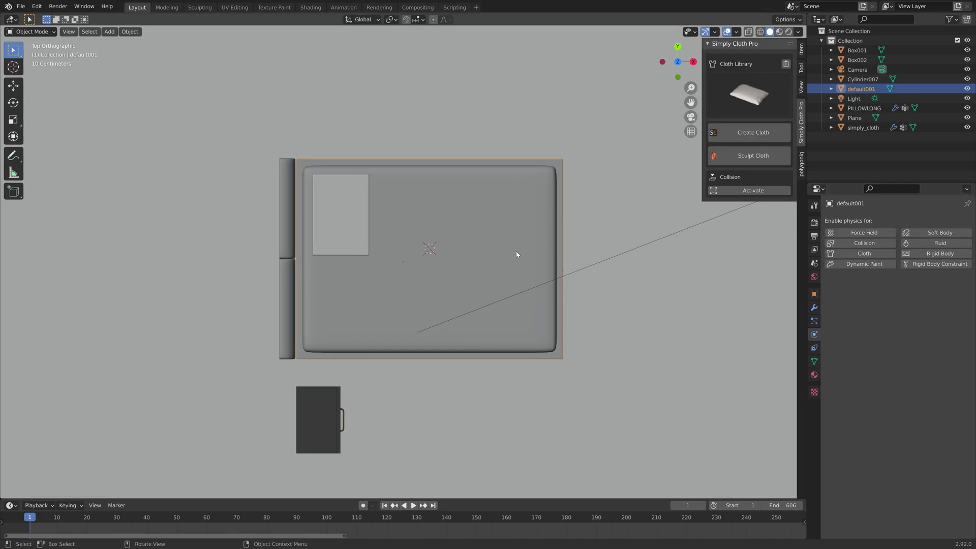
pyautogui.click(764, 191)
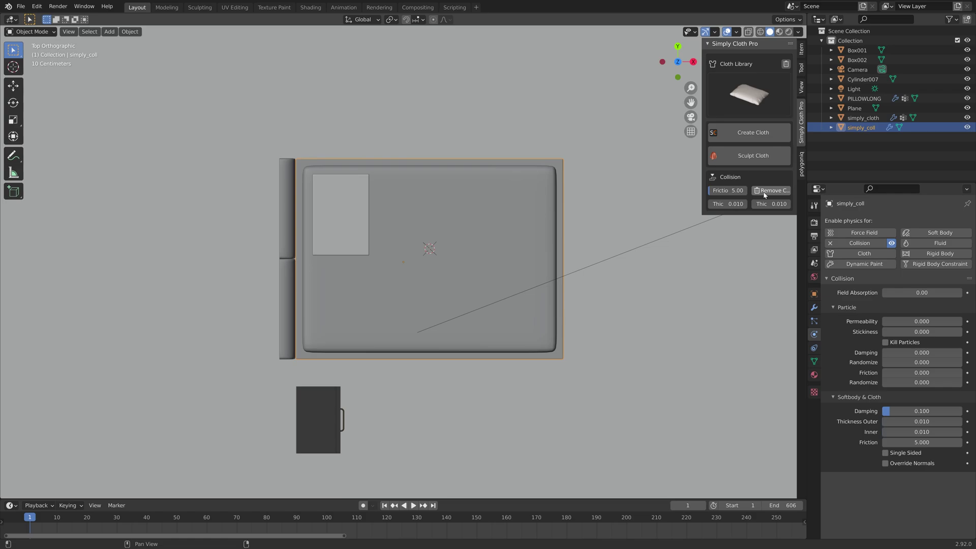
pyautogui.moveTo(568, 286); pyautogui.dragTo(396, 263, button='middle')
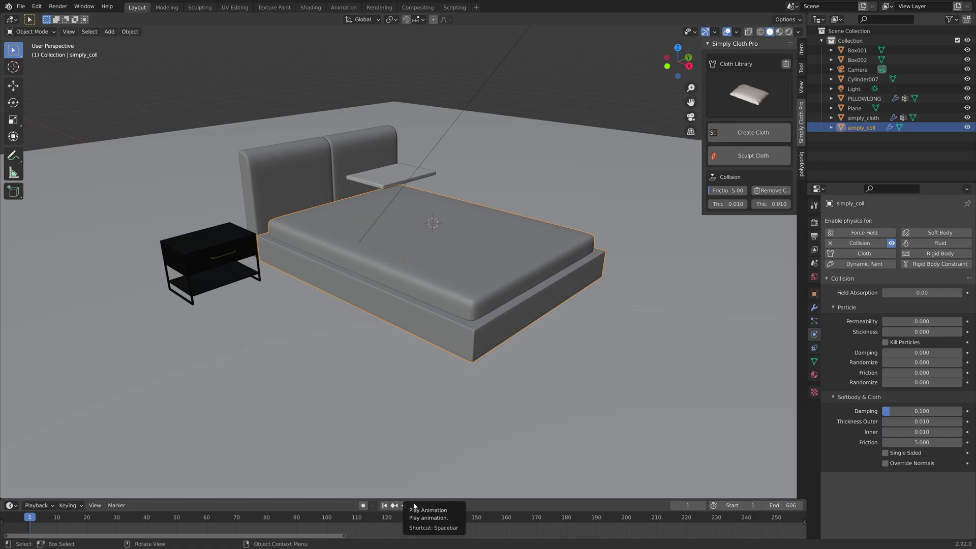
# Step: Select the pillow and play the simulation until it lands on the bed
pyautogui.click(390, 178)
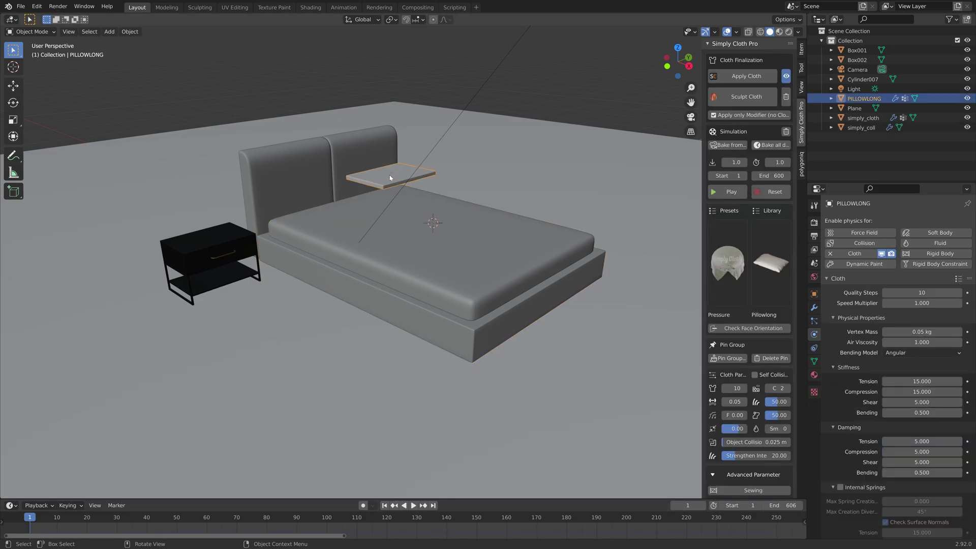
pyautogui.click(412, 506)
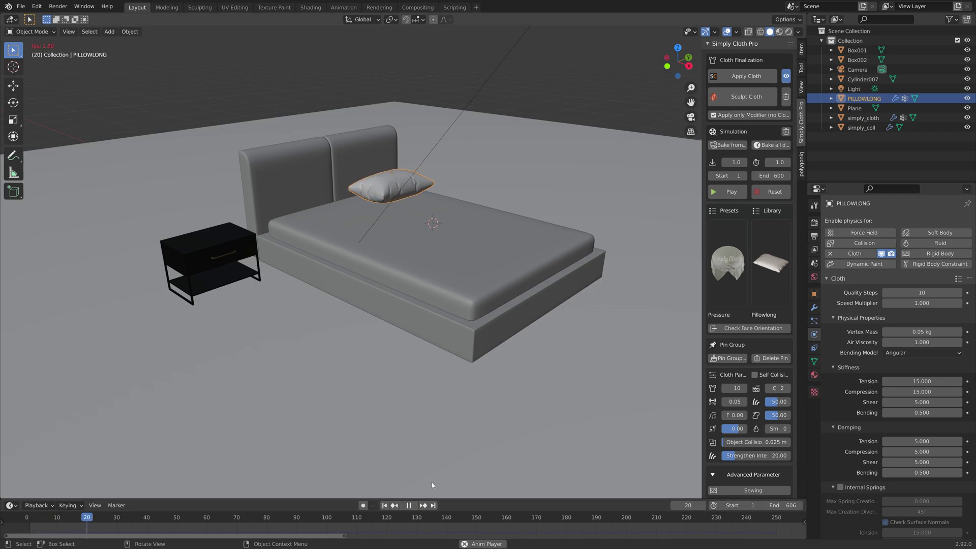
pyautogui.click(410, 506)
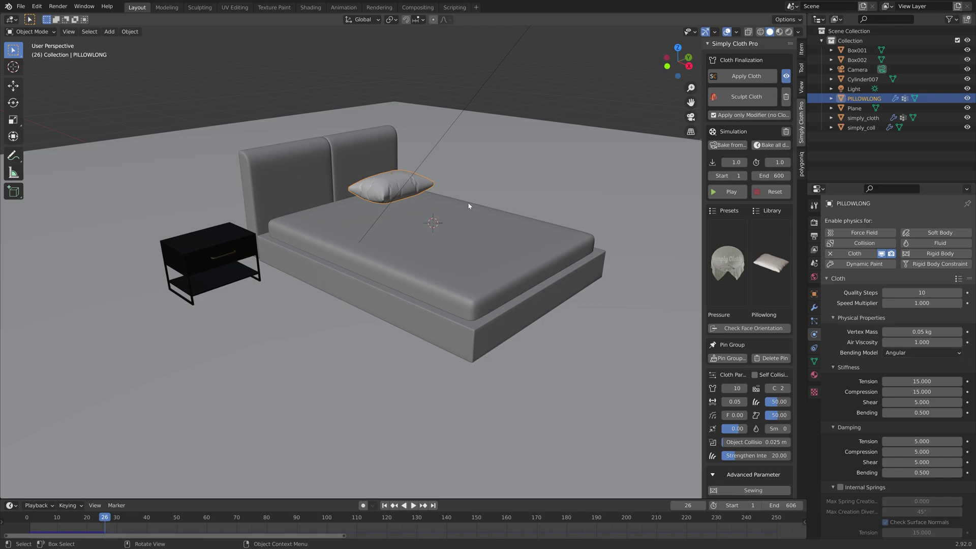
# Step: Rewind the simulation to frame 1 so the pillow is flat again
pyautogui.click(717, 265)
pyautogui.click(384, 506)
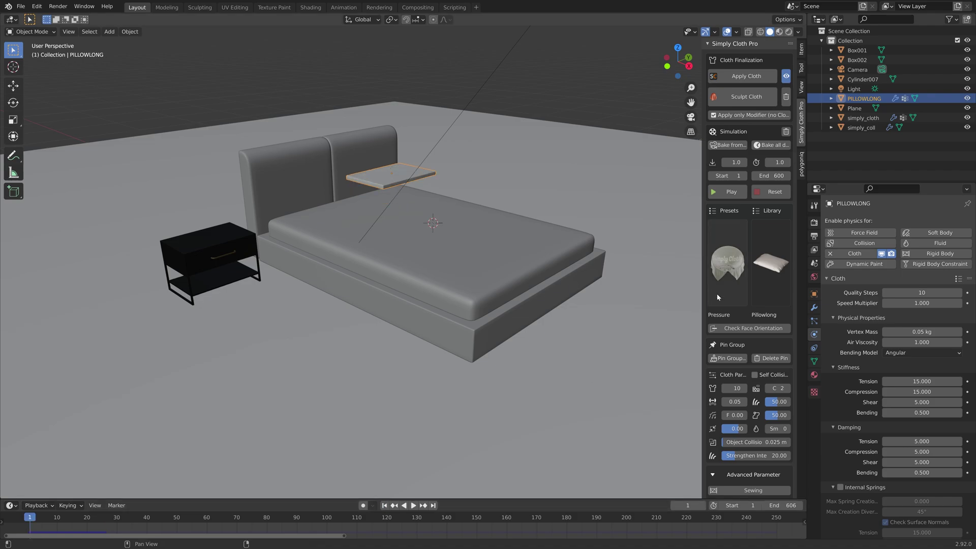
pyautogui.click(734, 272)
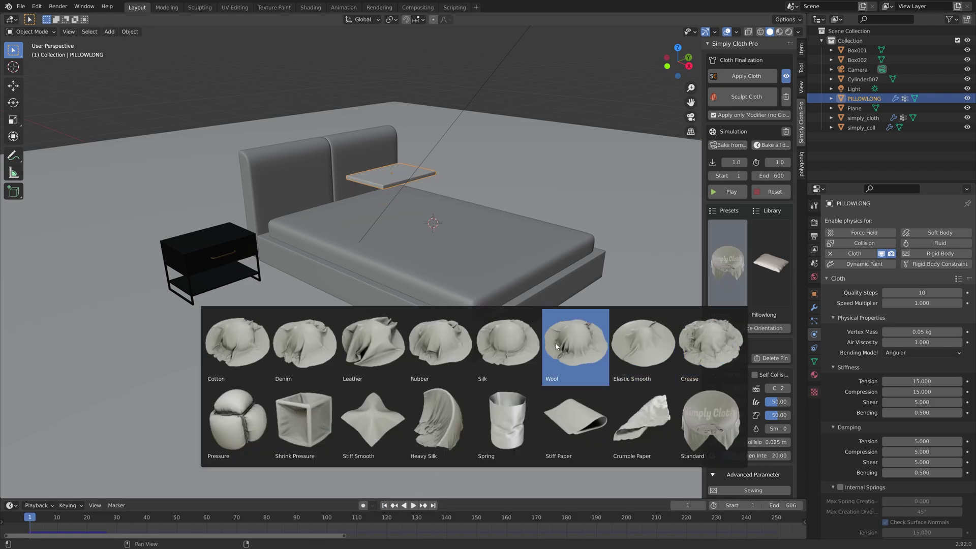
# Step: Apply the Silk preset, simulate to frame 28, and apply the cloth result to the mesh
pyautogui.click(518, 345)
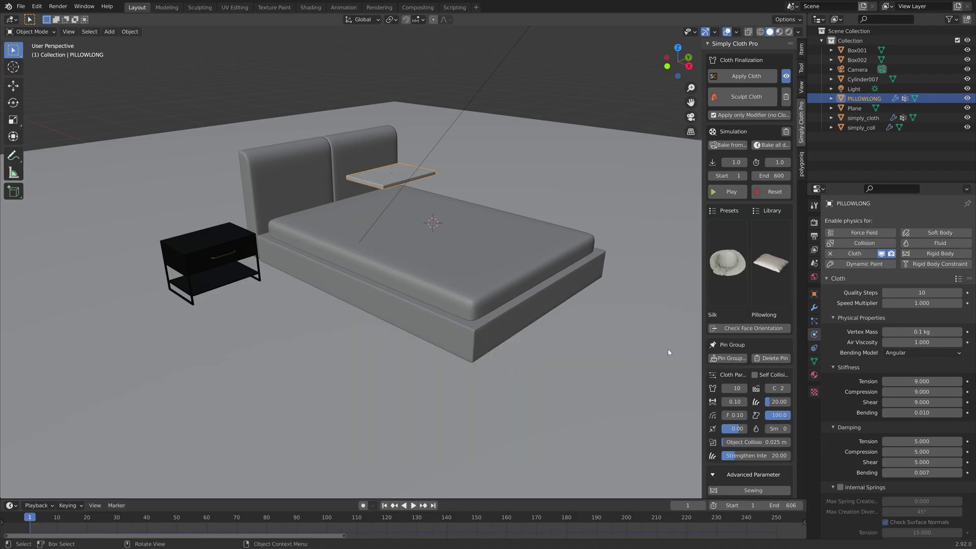
pyautogui.press('space')
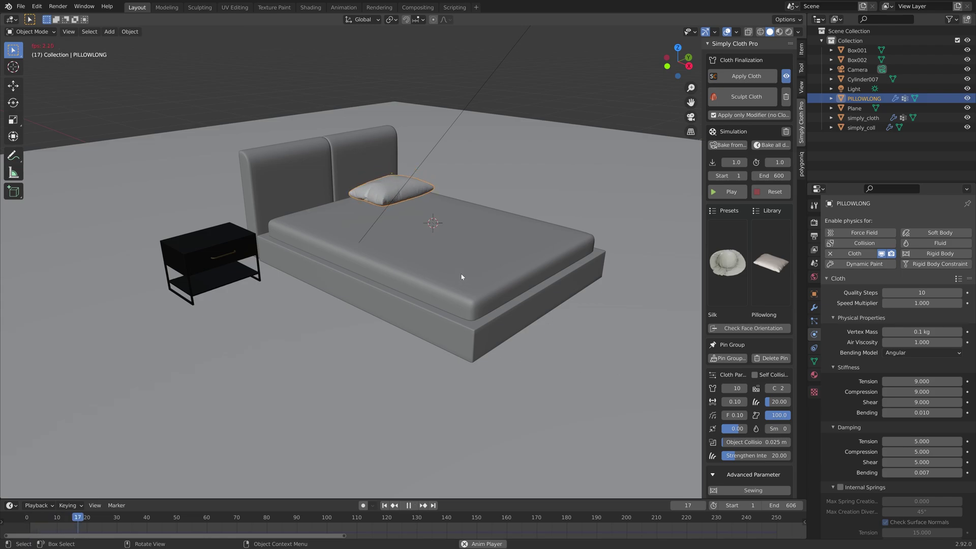
pyautogui.press('space')
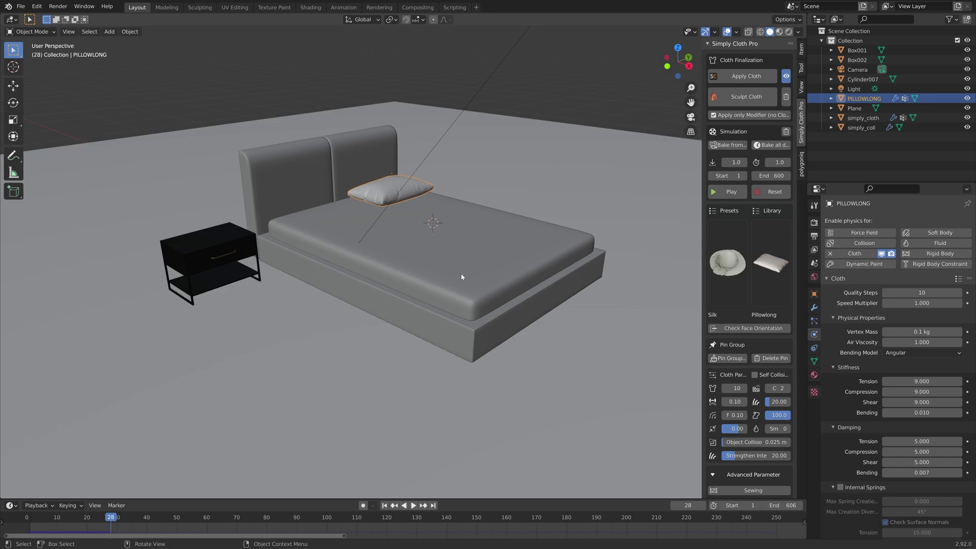
pyautogui.moveTo(473, 242); pyautogui.dragTo(478, 279, button='middle')
pyautogui.scroll(5, 476, 251)
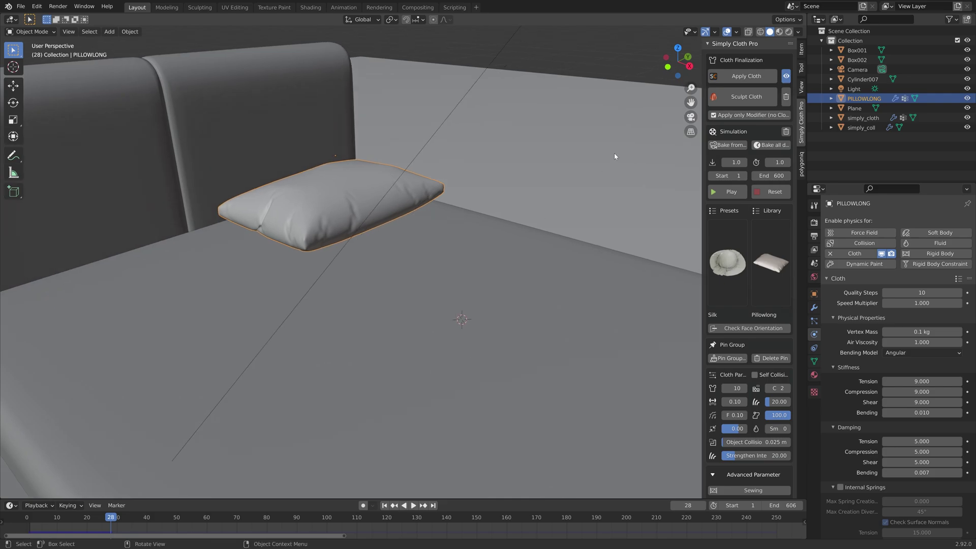
pyautogui.click(758, 75)
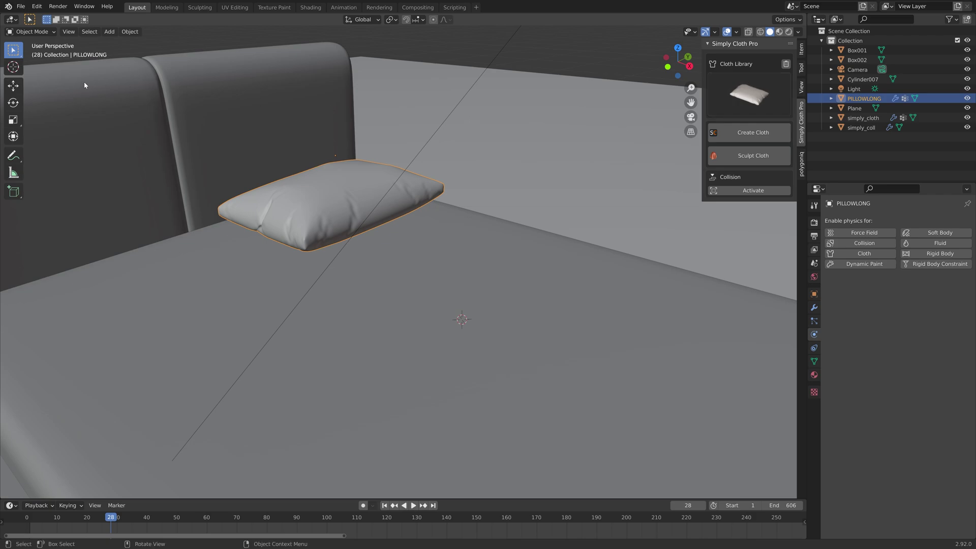
# Step: Inspect the pillow mesh in Edit Mode, then switch it to Sculpt Mode
pyautogui.click(42, 34)
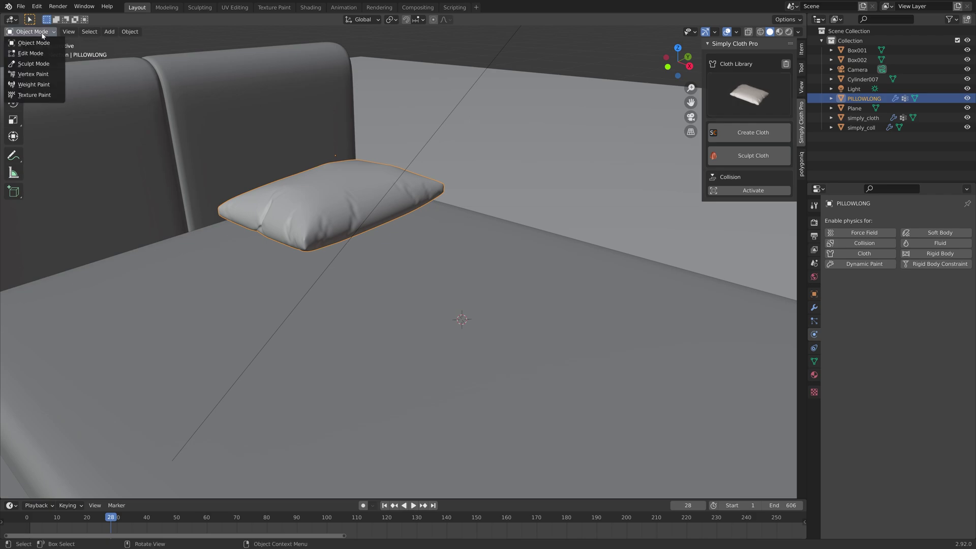
pyautogui.click(33, 53)
pyautogui.moveTo(354, 133); pyautogui.dragTo(360, 165, button='middle')
pyautogui.moveTo(325, 233); pyautogui.dragTo(364, 224, button='middle')
pyautogui.click(37, 32)
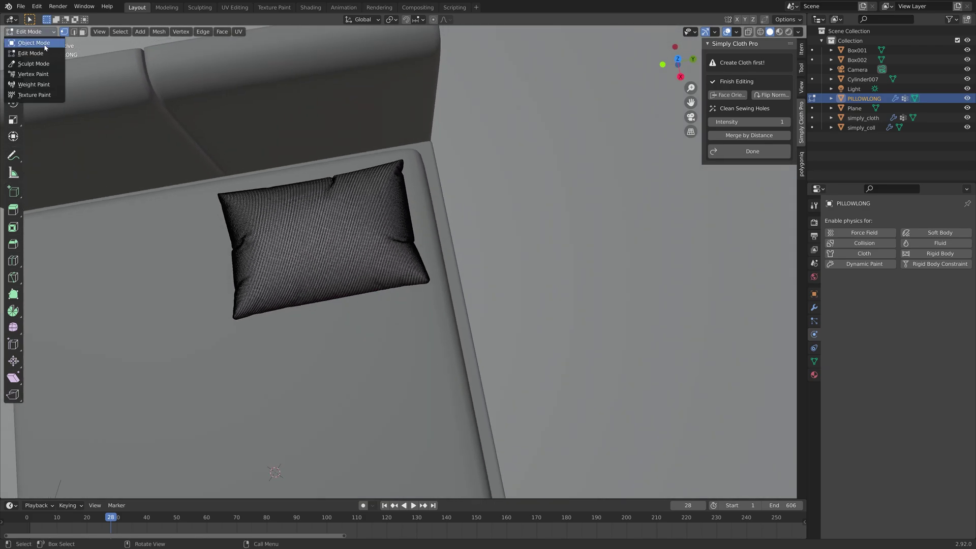
pyautogui.click(40, 61)
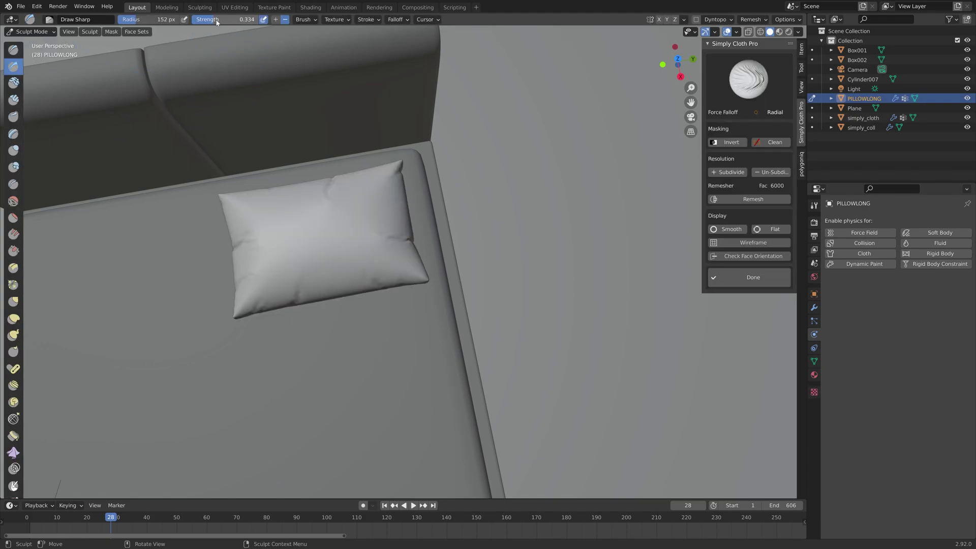
# Step: Raise the Draw Sharp strength and sculpt sharp creases across the pillow top
pyautogui.moveTo(209, 19); pyautogui.dragTo(213, 19)
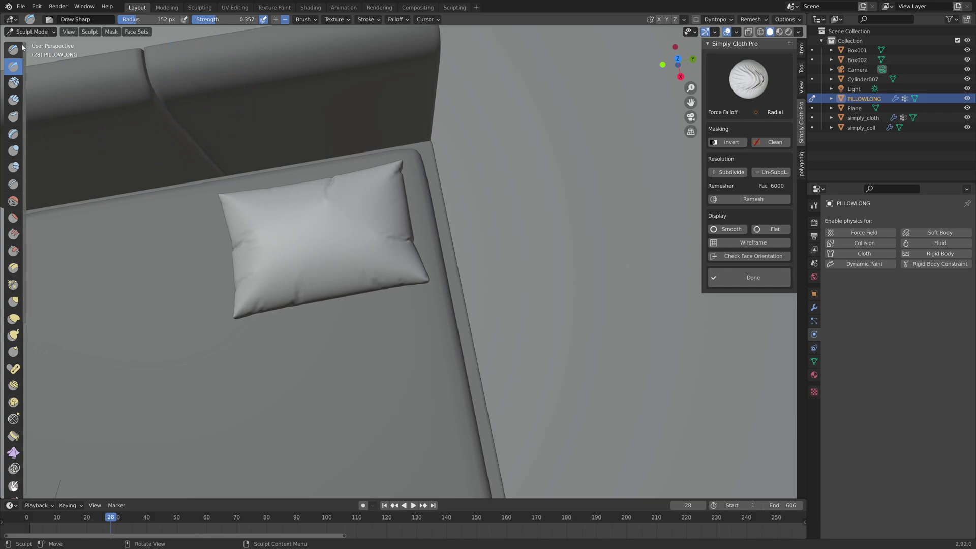
pyautogui.moveTo(311, 231); pyautogui.dragTo(349, 178, button='middle')
pyautogui.moveTo(350, 177)
pyautogui.mouseDown()
pyautogui.moveTo(312, 209)
pyautogui.moveTo(353, 205)
pyautogui.moveTo(297, 206)
pyautogui.mouseUp()
pyautogui.moveTo(343, 207)
pyautogui.mouseDown()
pyautogui.moveTo(287, 206)
pyautogui.moveTo(334, 182)
pyautogui.mouseUp()
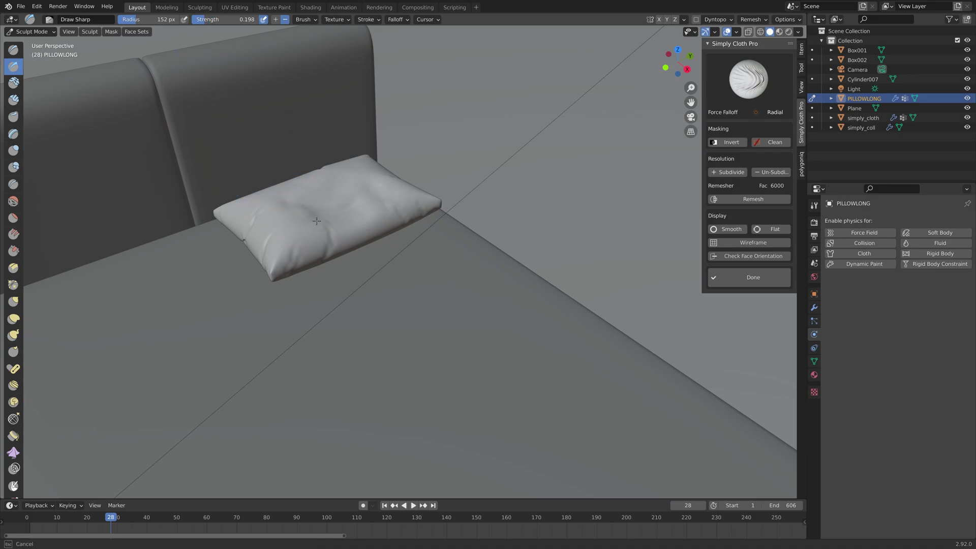
pyautogui.moveTo(290, 196); pyautogui.dragTo(350, 242, button='middle')
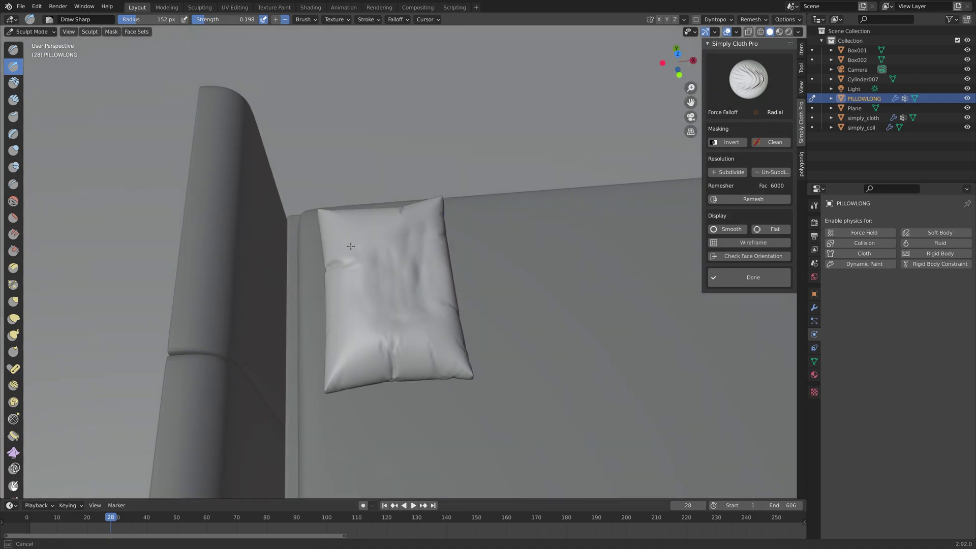
# Step: Lower brush strength to 0.119, sculpt softer wrinkles, and return to Object Mode
pyautogui.moveTo(425, 324); pyautogui.dragTo(433, 261)
pyautogui.moveTo(211, 21); pyautogui.dragTo(206, 21)
pyautogui.moveTo(431, 264); pyautogui.dragTo(438, 298)
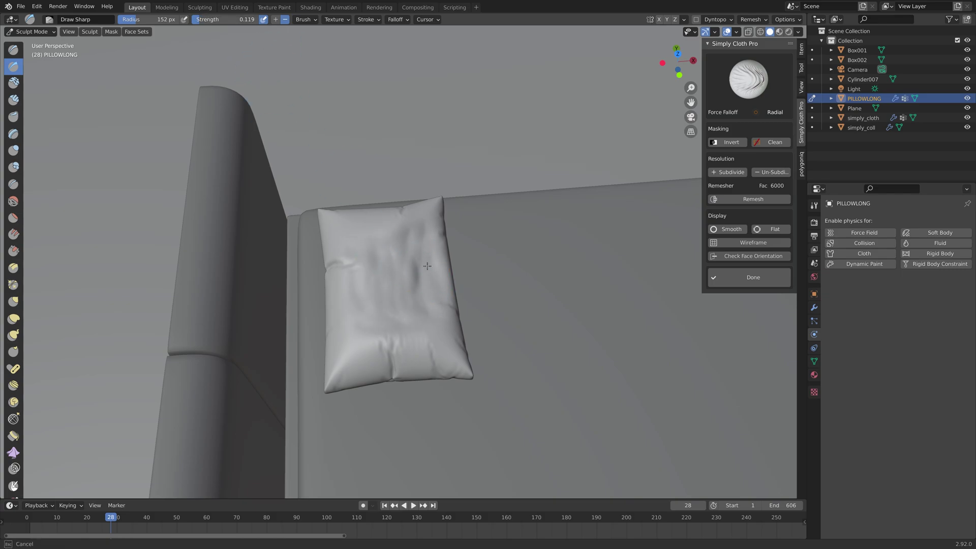
pyautogui.scroll(-3, 410, 257)
pyautogui.moveTo(386, 332); pyautogui.dragTo(444, 277, button='middle')
pyautogui.scroll(-4, 444, 277)
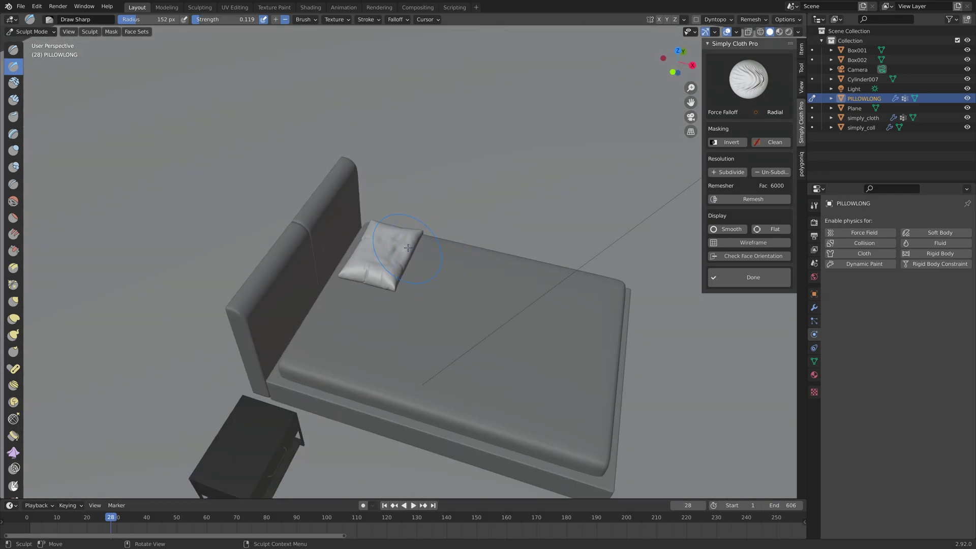
pyautogui.scroll(3, 433, 265)
pyautogui.click(29, 32)
pyautogui.click(32, 44)
pyautogui.moveTo(392, 182); pyautogui.dragTo(396, 290, button='middle')
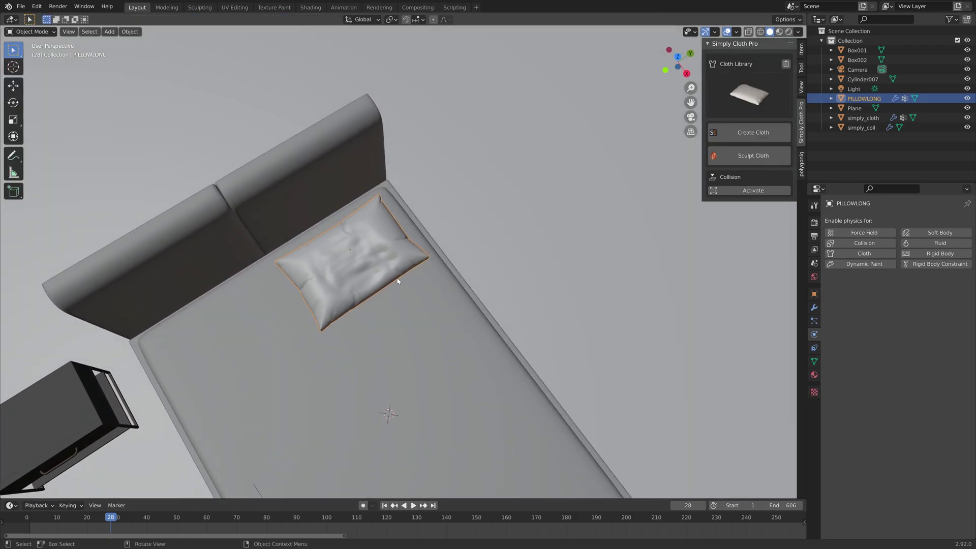
# Step: Duplicate the wrinkled pillow and place the copy, PILLOWLONG.001, beside the original along the headboard
pyautogui.hotkey('shift', 'd')
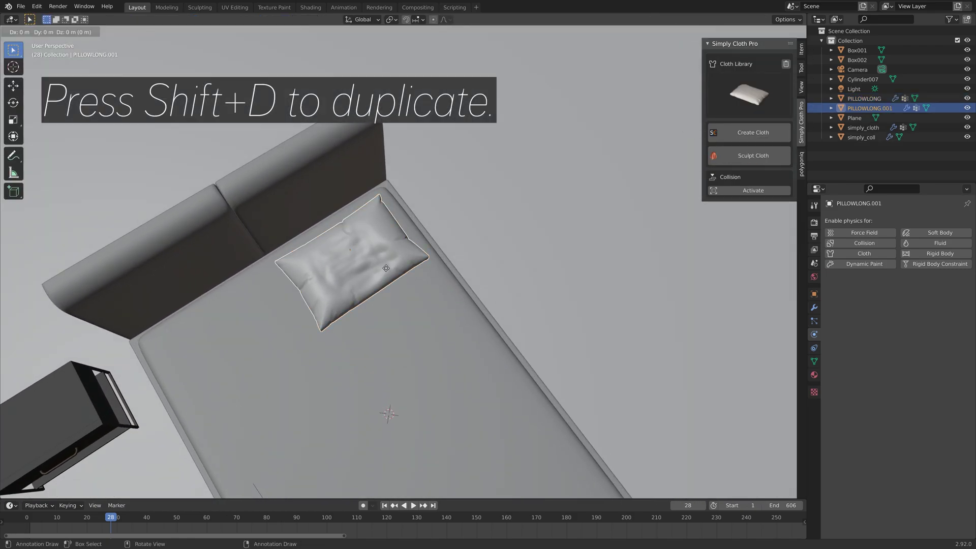
pyautogui.press('y')
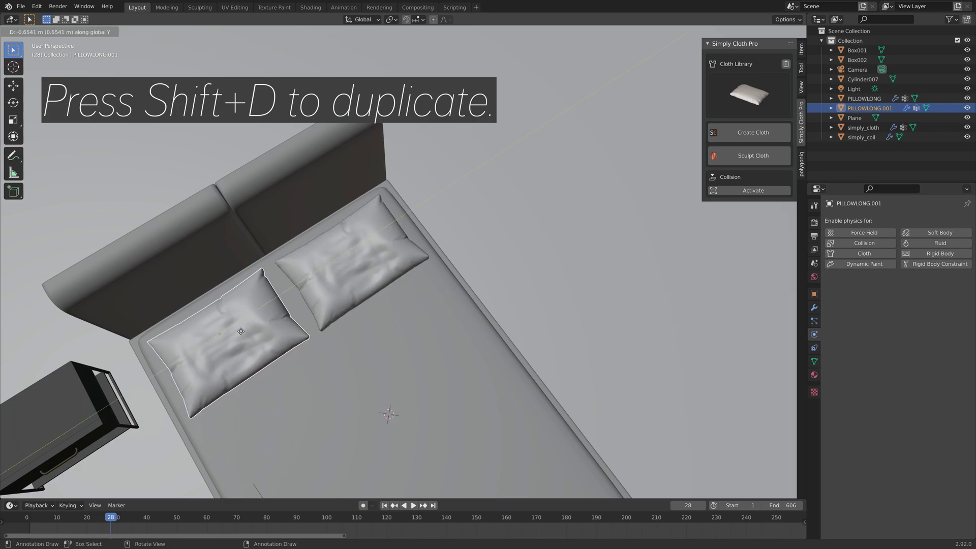
pyautogui.click(236, 336)
pyautogui.moveTo(237, 335)
pyautogui.mouseDown(button='middle')
pyautogui.moveTo(343, 267)
pyautogui.moveTo(285, 214)
pyautogui.mouseUp(button='middle')
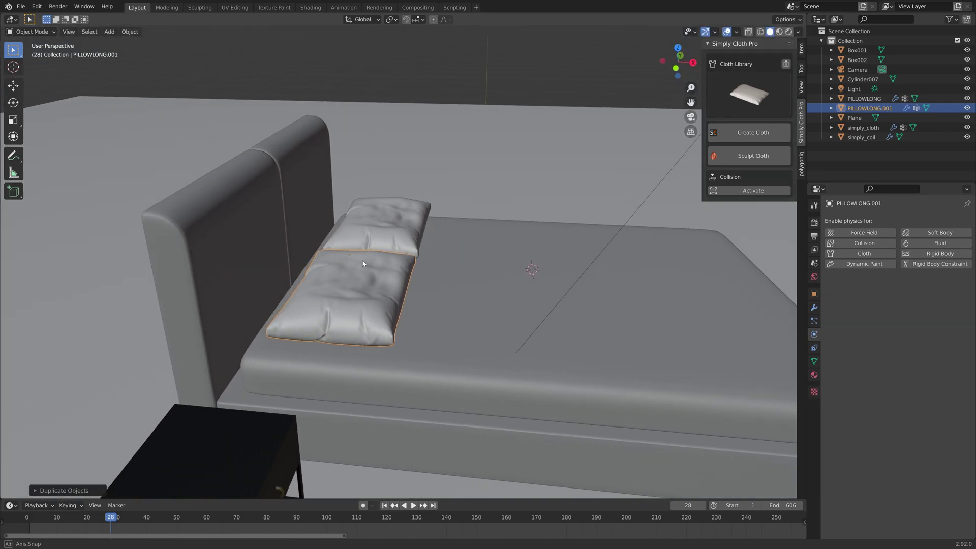
pyautogui.click(31, 31)
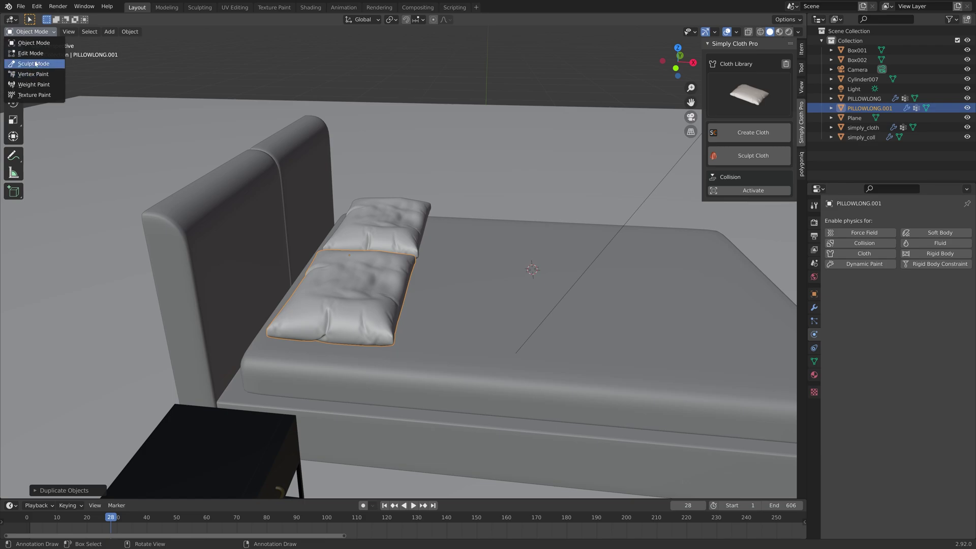
# Step: Put PILLOWLONG.001 into Sculpt Mode and smooth its wrinkles with the Smooth brush
pyautogui.click(33, 64)
pyautogui.moveTo(356, 264); pyautogui.dragTo(381, 269, button='middle')
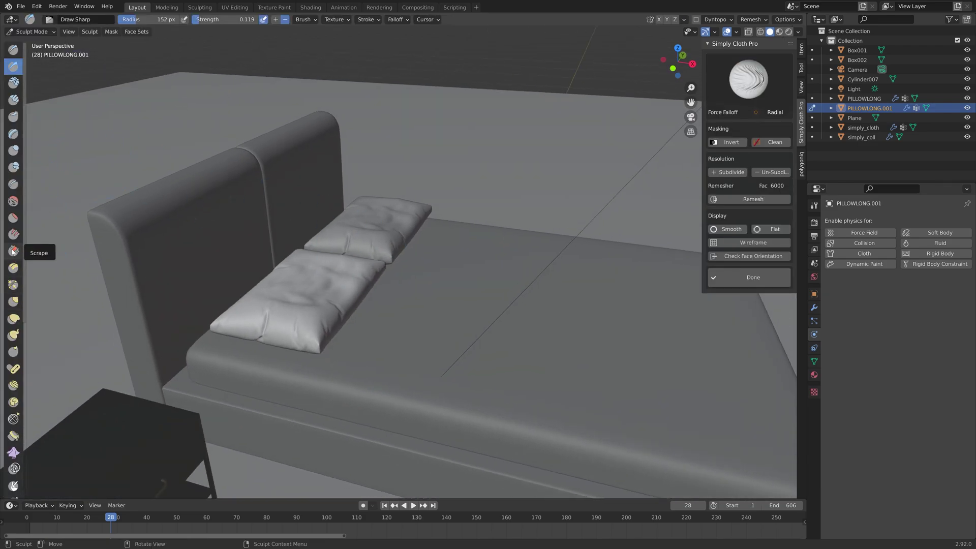
pyautogui.click(13, 202)
pyautogui.moveTo(305, 305); pyautogui.dragTo(320, 310, button='middle')
pyautogui.moveTo(290, 312); pyautogui.dragTo(286, 330)
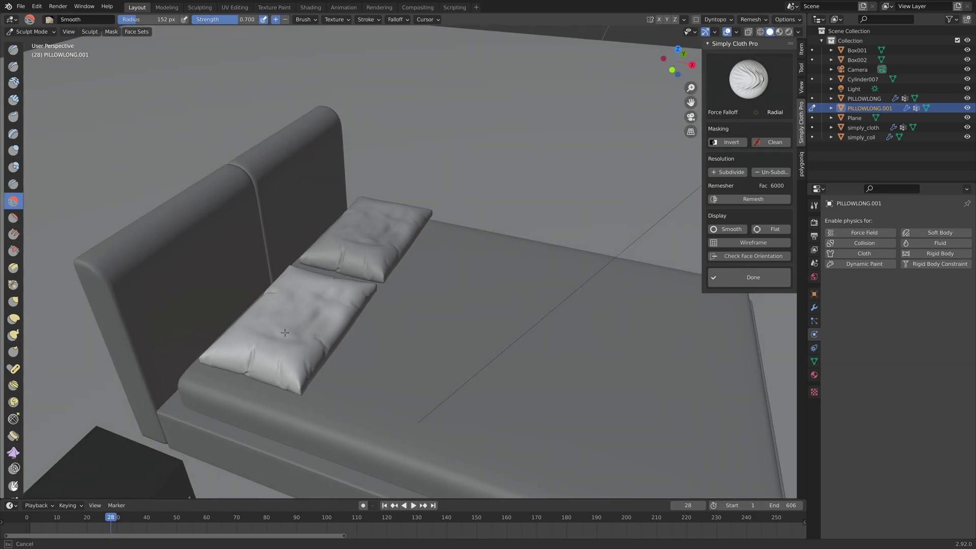
pyautogui.moveTo(270, 295)
pyautogui.mouseDown()
pyautogui.moveTo(273, 348)
pyautogui.moveTo(283, 344)
pyautogui.mouseUp()
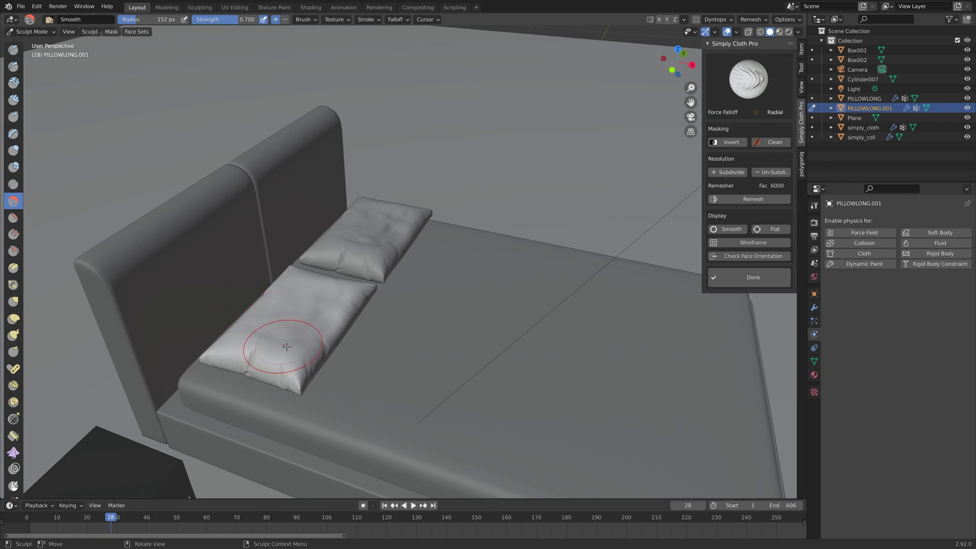
# Step: Sculpt new creases with the Draw Sharp brush, then soften them with Smooth
pyautogui.moveTo(284, 346)
pyautogui.mouseDown(button='middle')
pyautogui.moveTo(306, 358)
pyautogui.moveTo(346, 333)
pyautogui.mouseUp(button='middle')
pyautogui.scroll(3, 341, 341)
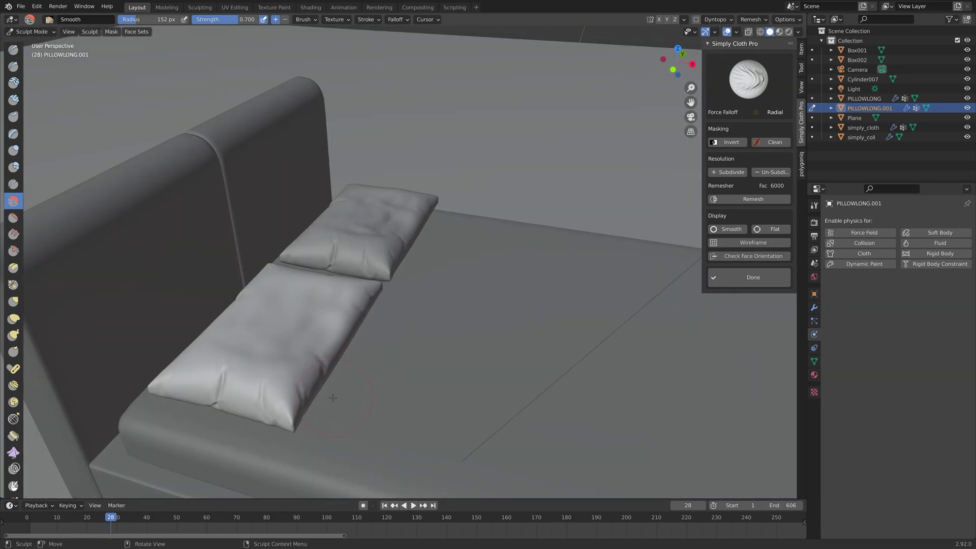
pyautogui.click(13, 66)
pyautogui.moveTo(297, 362); pyautogui.dragTo(277, 280)
pyautogui.moveTo(277, 280); pyautogui.dragTo(290, 330, button='middle')
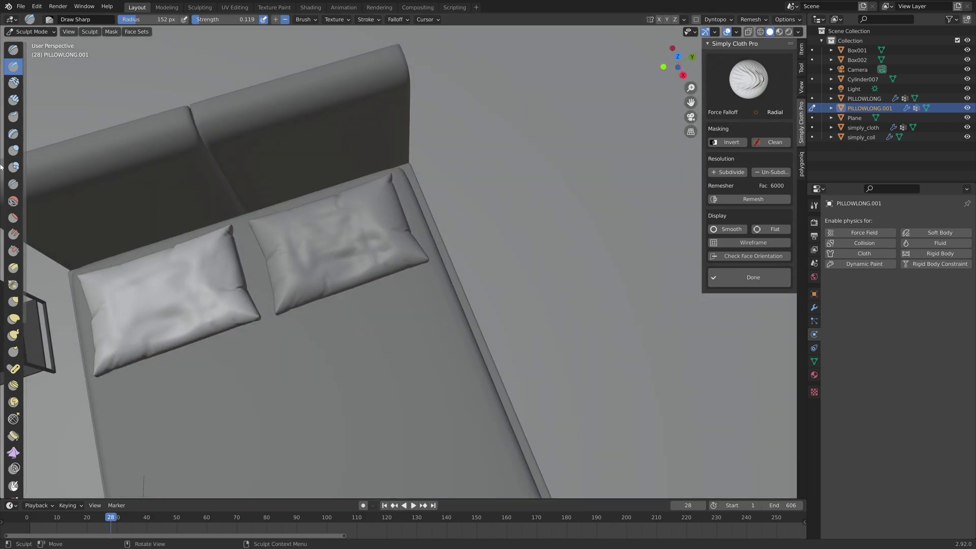
pyautogui.click(14, 204)
pyautogui.moveTo(152, 305); pyautogui.dragTo(196, 317)
pyautogui.moveTo(253, 368)
pyautogui.mouseDown(button='middle')
pyautogui.moveTo(429, 316)
pyautogui.moveTo(269, 367)
pyautogui.mouseUp(button='middle')
# Step: Return to Object Mode and select the original pillow PILLOWLONG
pyautogui.click(36, 32)
pyautogui.click(44, 44)
pyautogui.click(331, 255)
# Step: Lightly smooth PILLOWLONG in Sculpt Mode, then open Save As with test2.blend as the file name
pyautogui.click(34, 32)
pyautogui.click(34, 64)
pyautogui.moveTo(364, 250); pyautogui.dragTo(311, 274)
pyautogui.moveTo(331, 292)
pyautogui.mouseDown(button='middle')
pyautogui.moveTo(369, 226)
pyautogui.moveTo(386, 246)
pyautogui.mouseUp(button='middle')
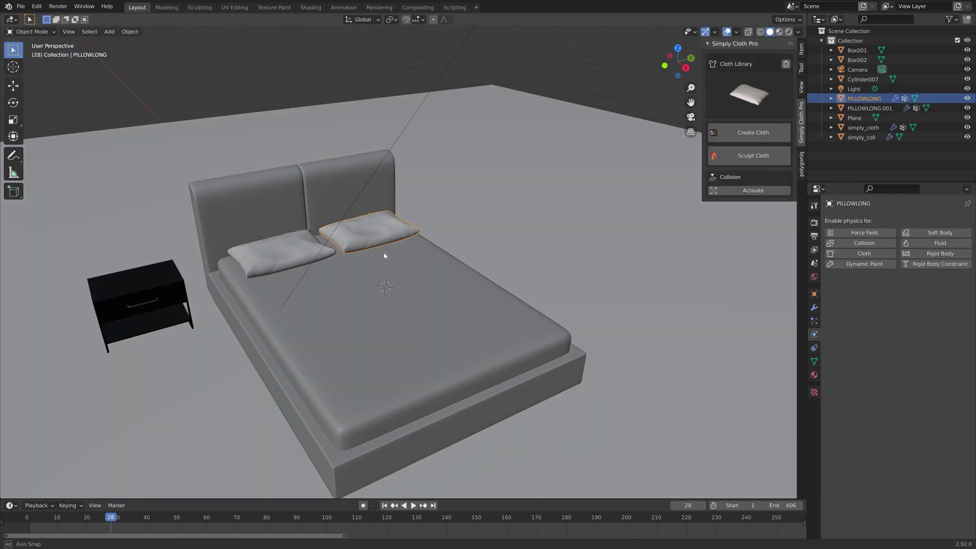
pyautogui.hotkey('ctrl', 'shift', 's')
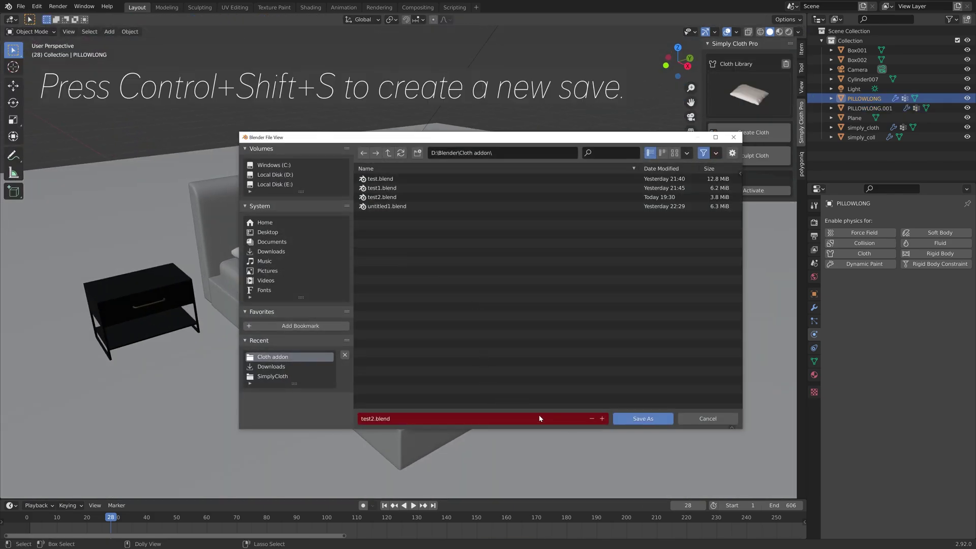
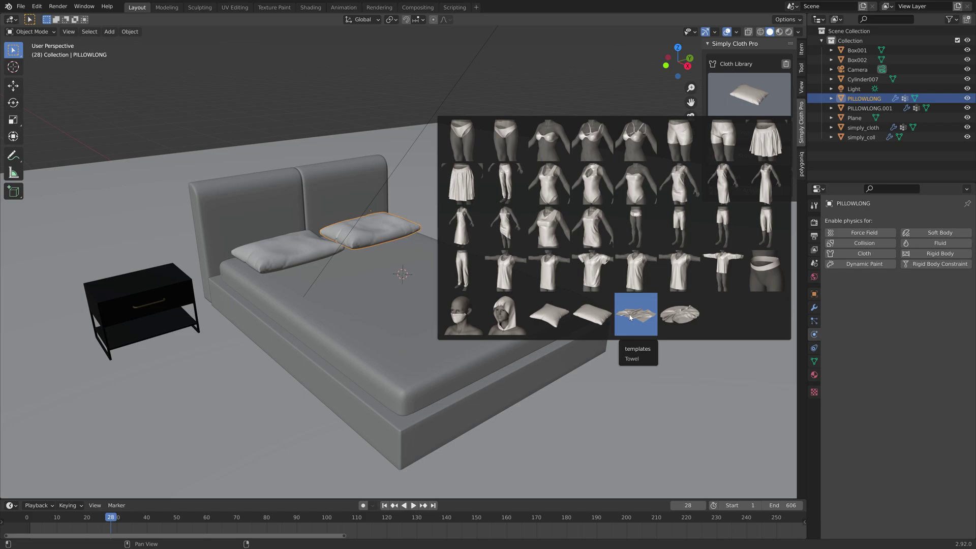
# Step: Add a Towel from the Cloth Library, rewind to frame 1, and widen it along X
pyautogui.click(629, 317)
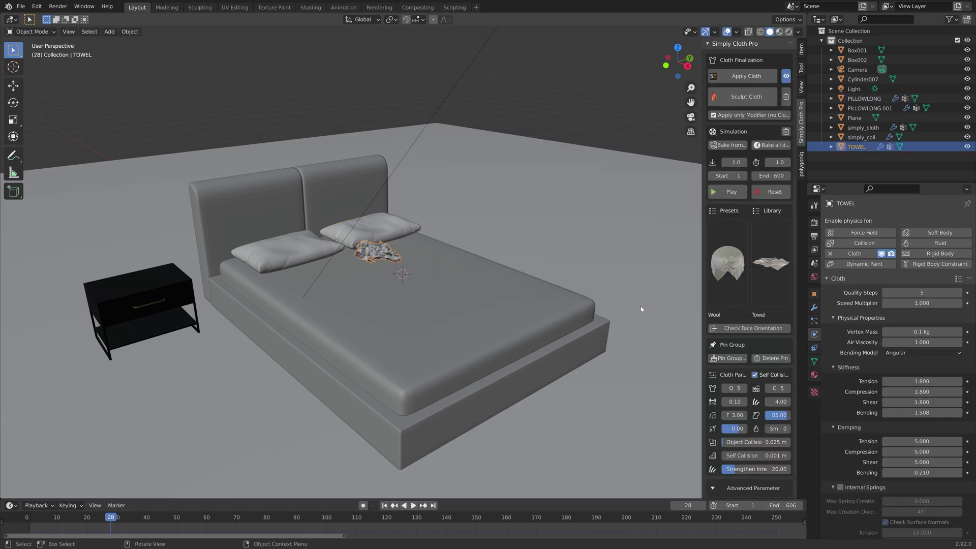
pyautogui.click(385, 505)
pyautogui.moveTo(430, 173); pyautogui.dragTo(525, 242, button='middle')
pyautogui.press('s')
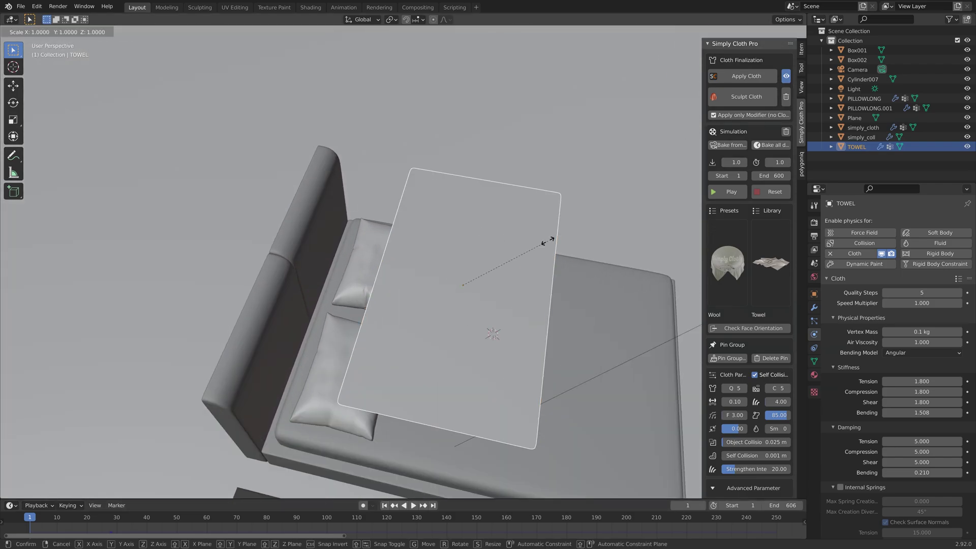
pyautogui.press('x')
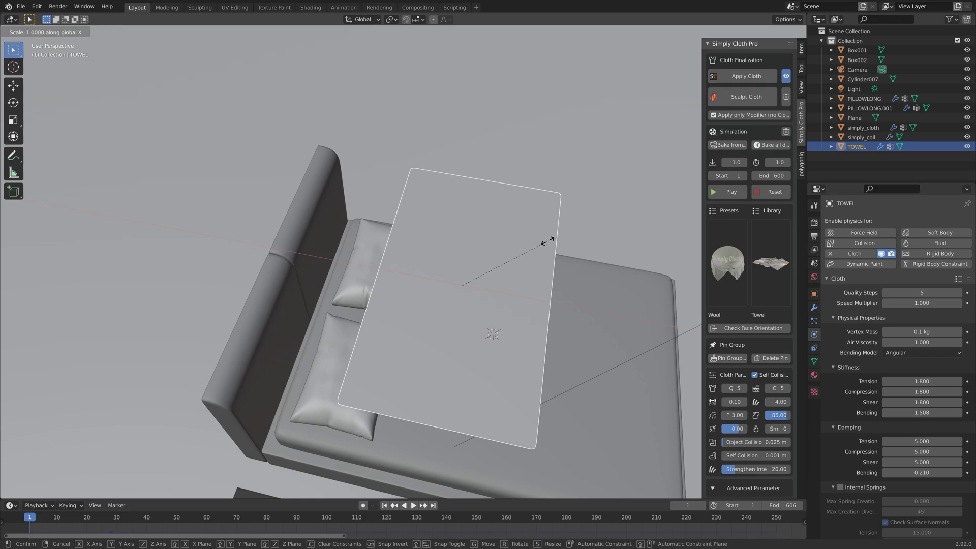
pyautogui.click(694, 257)
# Step: Raise the towel above the bed, enlarge it, and apply the Cotton preset (0.3 kg, 22.5 stiffness)
pyautogui.moveTo(694, 257); pyautogui.dragTo(532, 305, button='middle')
pyautogui.press('g')
pyautogui.press('z')
pyautogui.click(508, 305)
pyautogui.press('s')
pyautogui.click(632, 224)
pyautogui.click(728, 260)
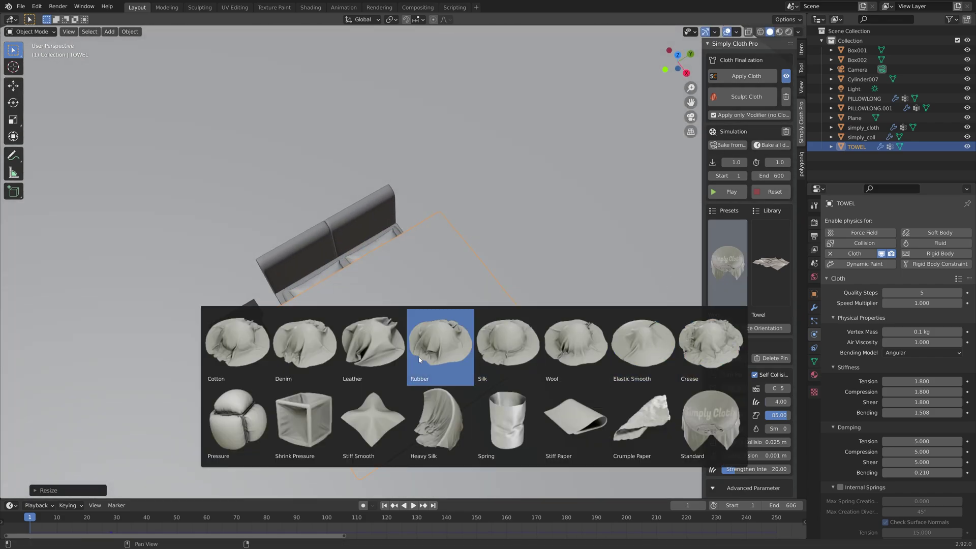
pyautogui.click(237, 348)
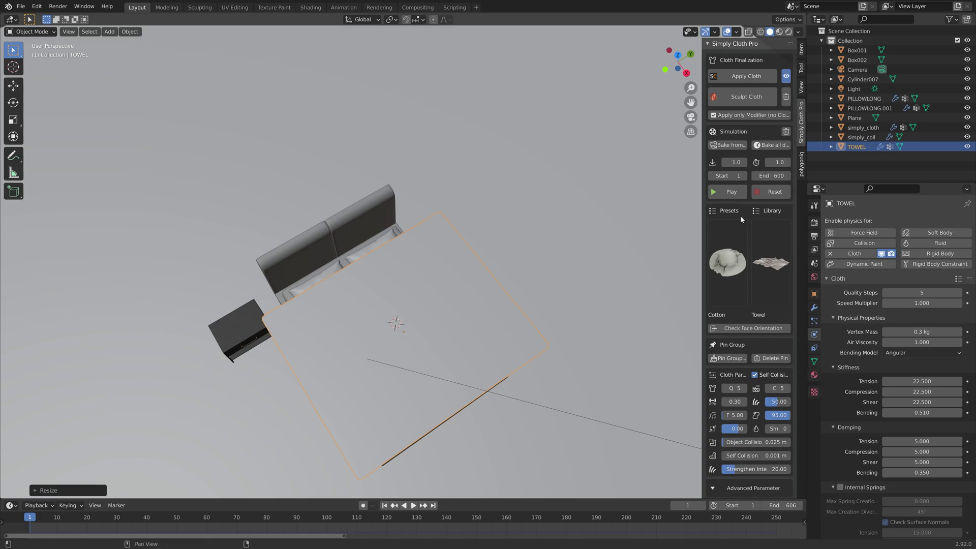
# Step: Play the towel simulation briefly, then stop and rewind to frame 1
pyautogui.click(737, 197)
pyautogui.moveTo(656, 173); pyautogui.dragTo(580, 229, button='middle')
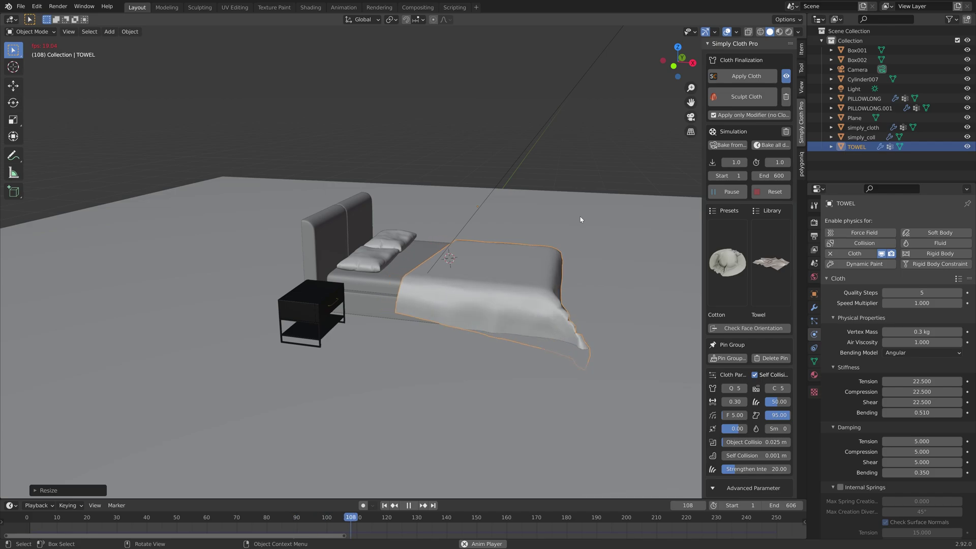
pyautogui.press('space')
pyautogui.click(384, 506)
# Step: Narrow the towel slightly along X and lengthen it along Y in top view to fit the bed
pyautogui.moveTo(547, 286)
pyautogui.mouseDown(button='middle')
pyautogui.moveTo(522, 296)
pyautogui.moveTo(558, 284)
pyautogui.mouseUp(button='middle')
pyautogui.press('s')
pyautogui.press('x')
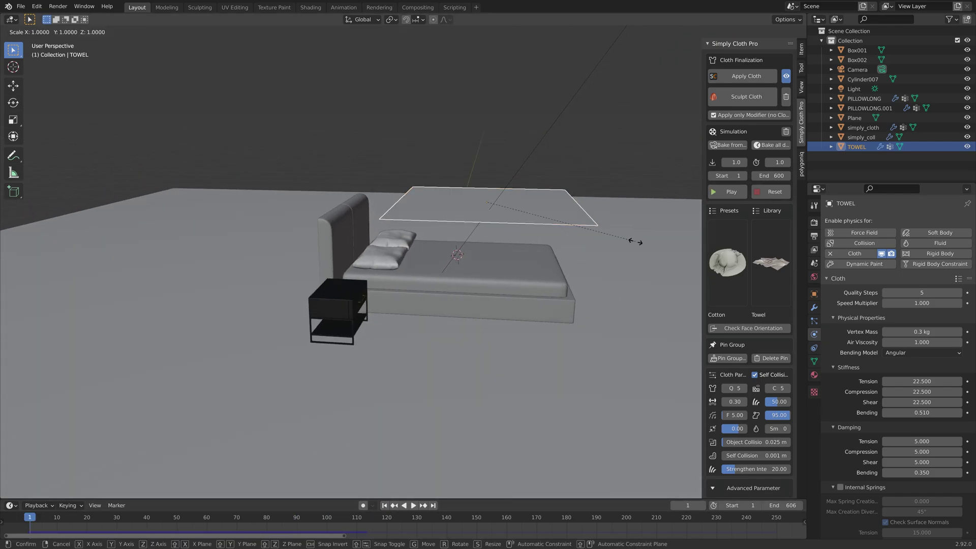
pyautogui.click(607, 241)
pyautogui.moveTo(602, 239); pyautogui.dragTo(566, 291, button='middle')
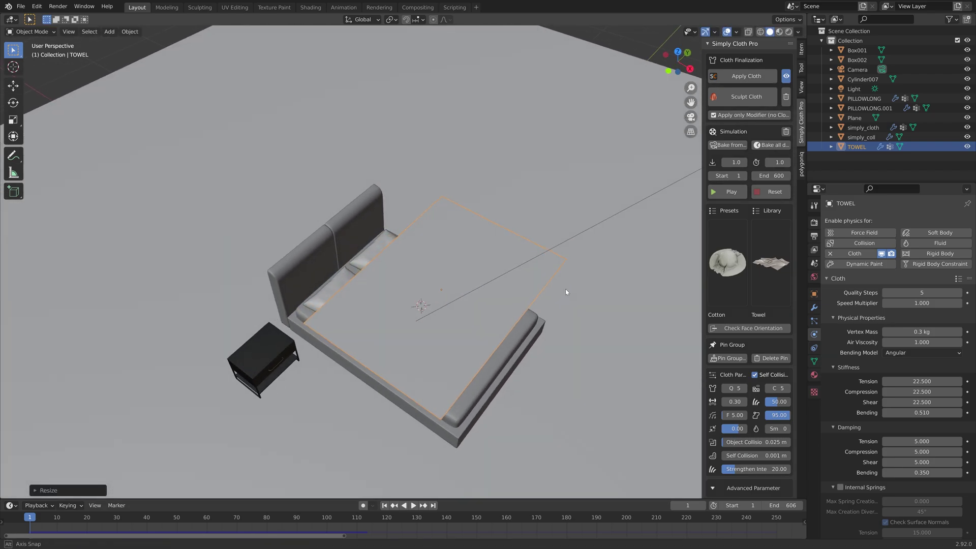
pyautogui.press('KP_7')
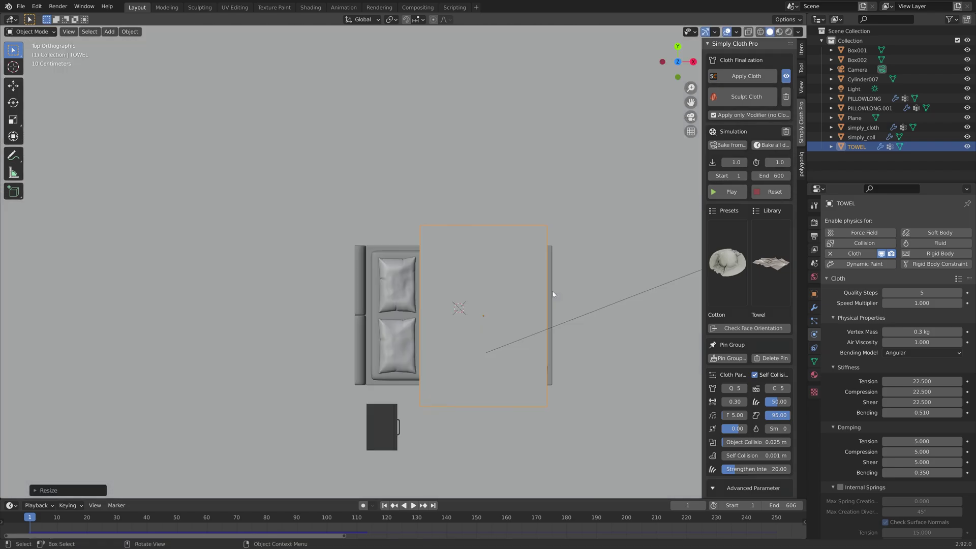
pyautogui.press('s')
pyautogui.press('y')
pyautogui.click(577, 261)
# Step: Set cloth quality steps to 10 and play the simulation so the towel drapes over the bed
pyautogui.click(730, 277)
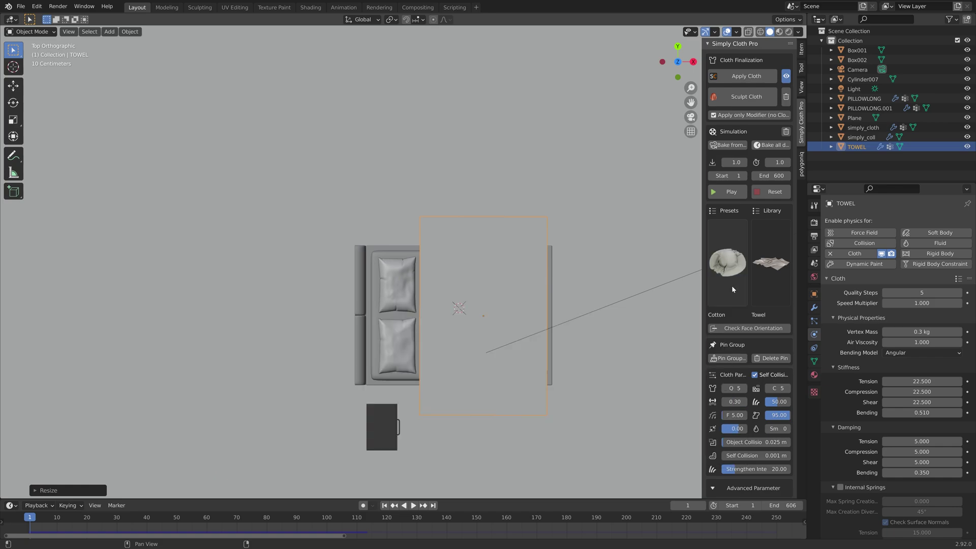
pyautogui.click(734, 388)
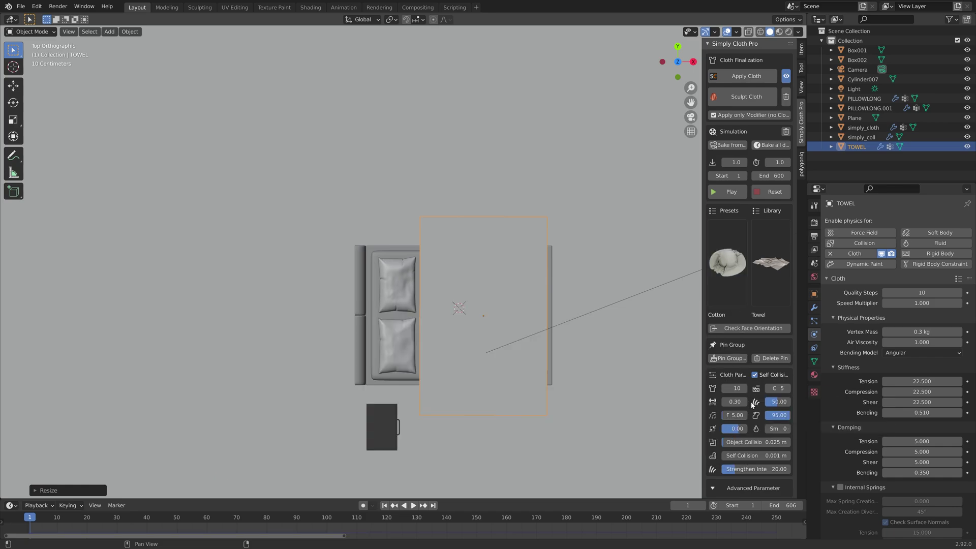
pyautogui.scroll(-5, 752, 404)
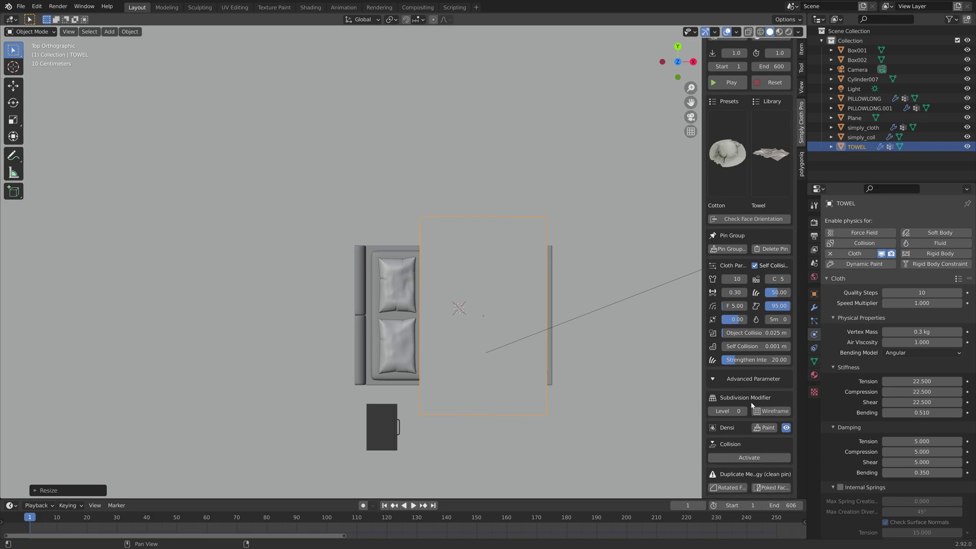
pyautogui.press('space')
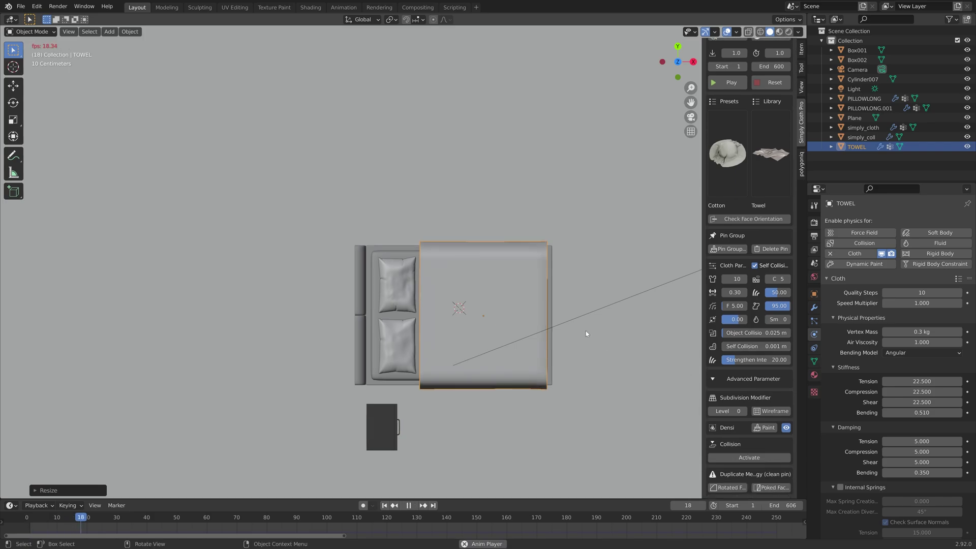
pyautogui.moveTo(587, 334); pyautogui.dragTo(514, 260, button='middle')
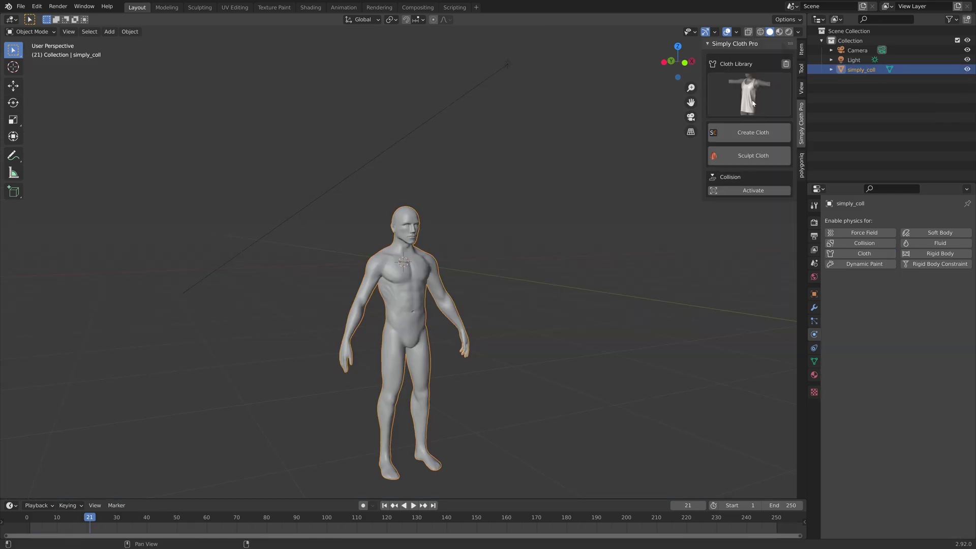
# Step: Add the Cap hood template from the Cloth Library above the figure's head and rewind to frame 1
pyautogui.click(753, 103)
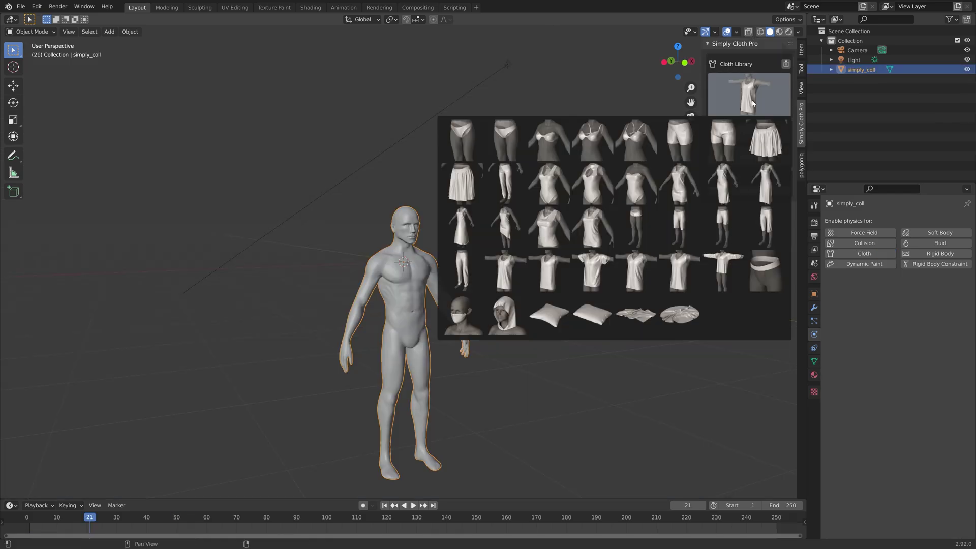
pyautogui.click(517, 311)
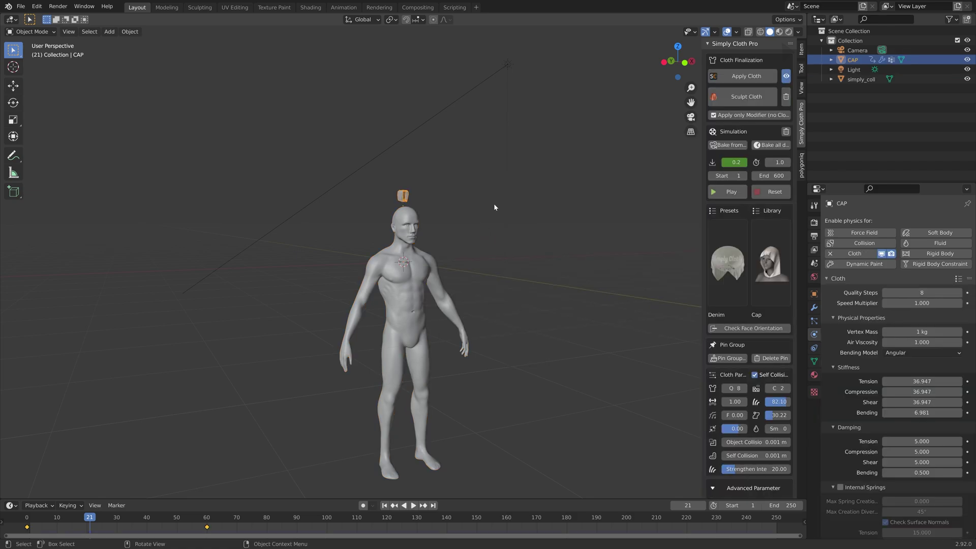
pyautogui.scroll(4, 495, 207)
pyautogui.moveTo(492, 190); pyautogui.dragTo(552, 224, button='middle')
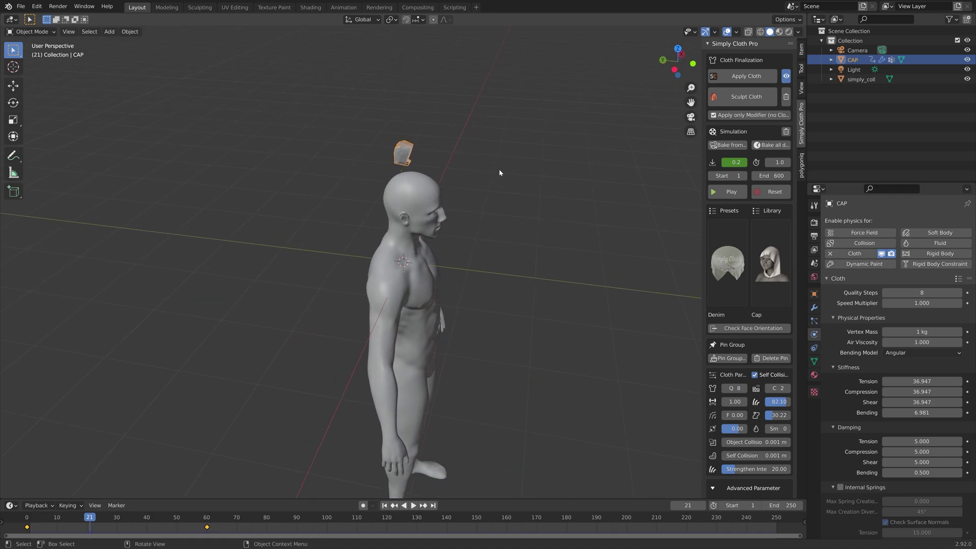
pyautogui.click(384, 506)
# Step: Enlarge the cap and lower it onto the head in front orthographic view
pyautogui.press('s')
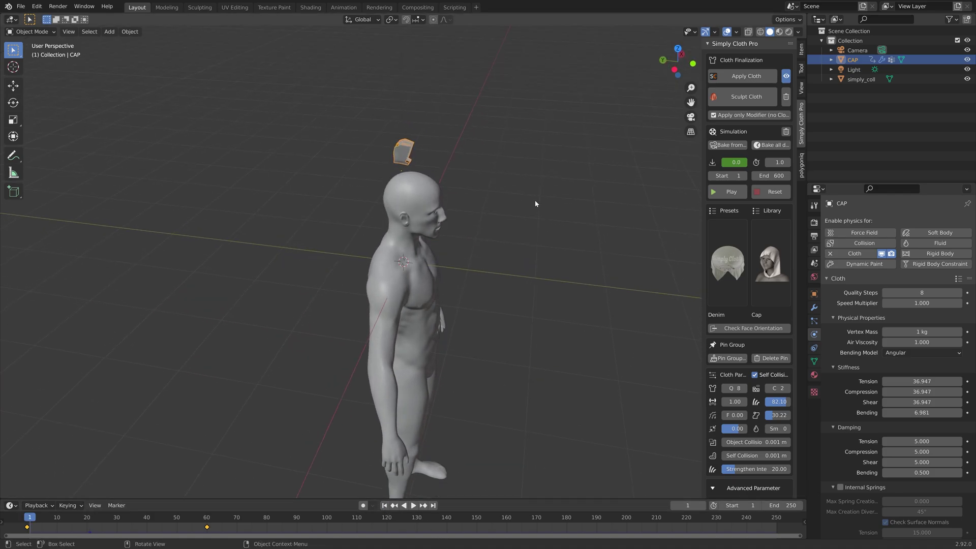
pyautogui.click(845, 66)
pyautogui.moveTo(585, 105); pyautogui.dragTo(508, 107, button='middle')
pyautogui.press('KP_1')
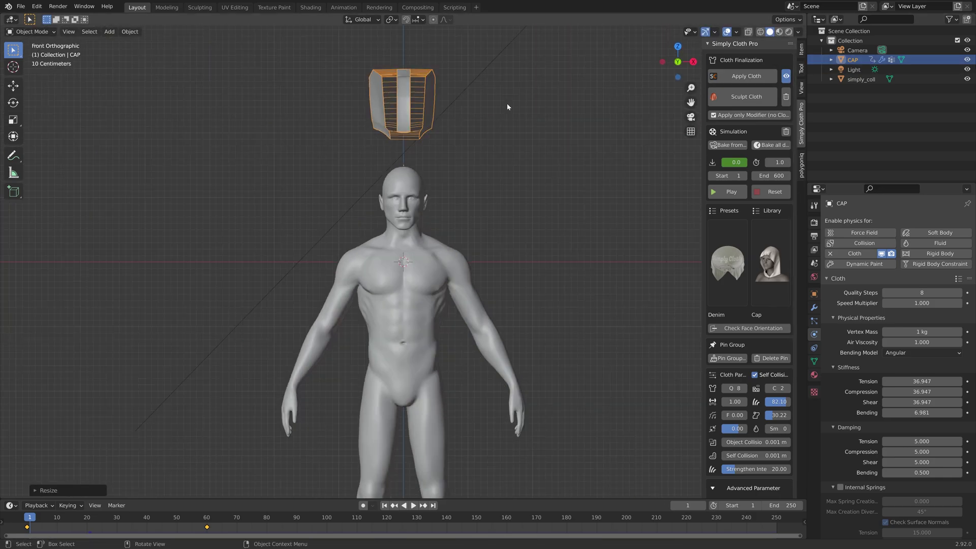
pyautogui.press('g')
pyautogui.press('z')
pyautogui.click(483, 192)
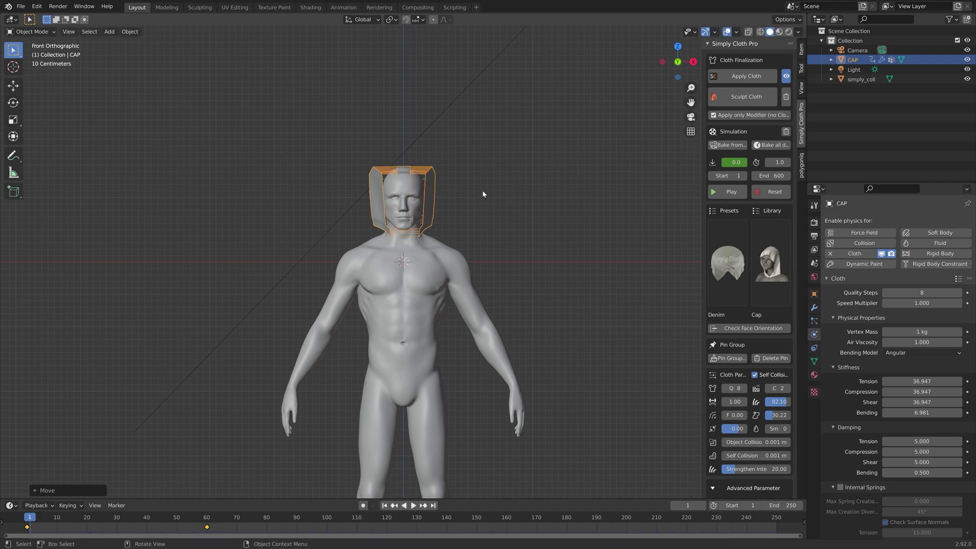
pyautogui.press('s')
pyautogui.click(496, 180)
# Step: Shift, enlarge, and reposition the cap into a hood in side orthographic view
pyautogui.moveTo(446, 214); pyautogui.dragTo(419, 262, button='middle')
pyautogui.press('KP_3')
pyautogui.press('g')
pyautogui.click(526, 193)
pyautogui.press('s')
pyautogui.click(501, 183)
pyautogui.keyDown('alt'); pyautogui.moveTo(501, 183); pyautogui.dragTo(607, 199, button='middle'); pyautogui.keyUp('alt')
pyautogui.press('g')
pyautogui.click(509, 193)
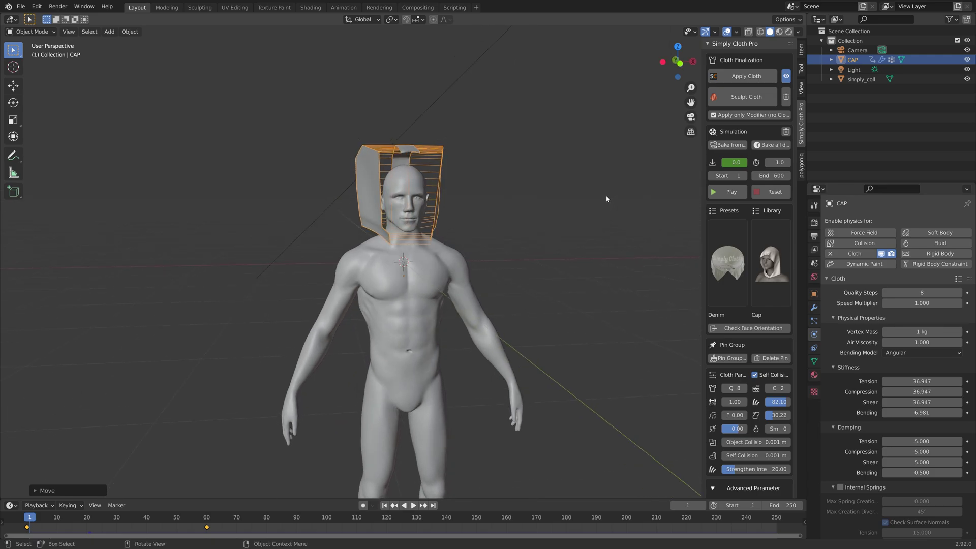
# Step: Make the body simply_coll a collider, reselect CAP, and simulate the hood draping onto the head
pyautogui.click(441, 267)
pyautogui.click(745, 191)
pyautogui.click(370, 185)
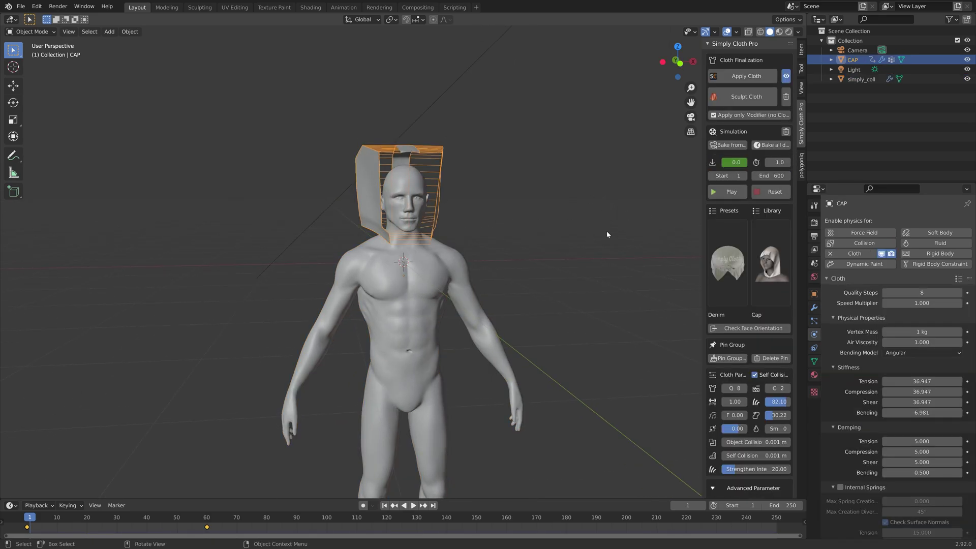
pyautogui.press('space')
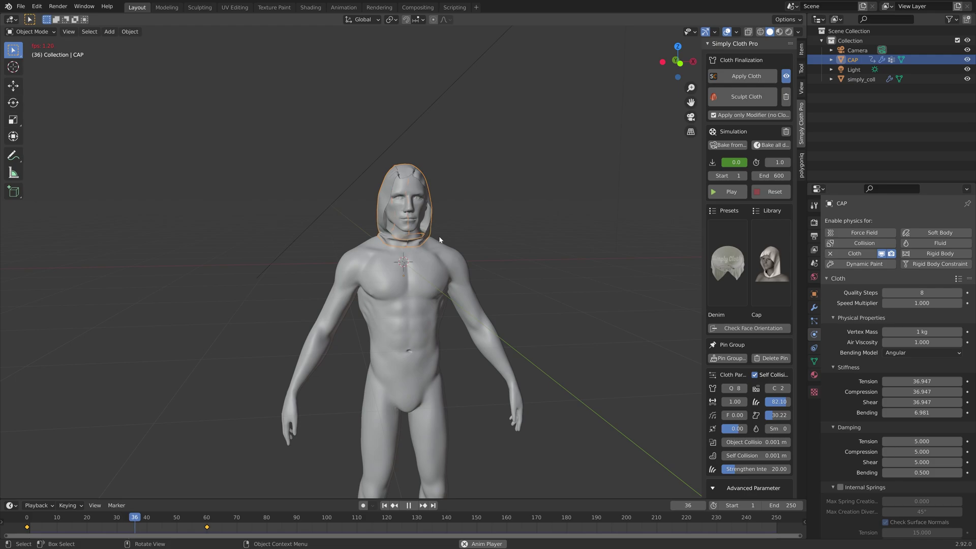
pyautogui.press('Escape')
pyautogui.moveTo(440, 239); pyautogui.dragTo(520, 180, button='middle')
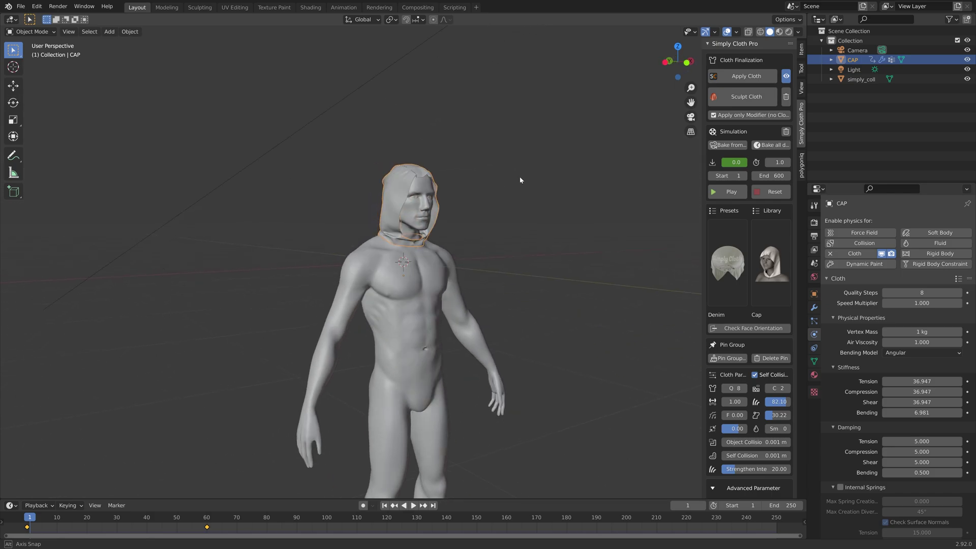
# Step: Make the hood's draped shape permanent and hide the viewport overlays
pyautogui.click(743, 81)
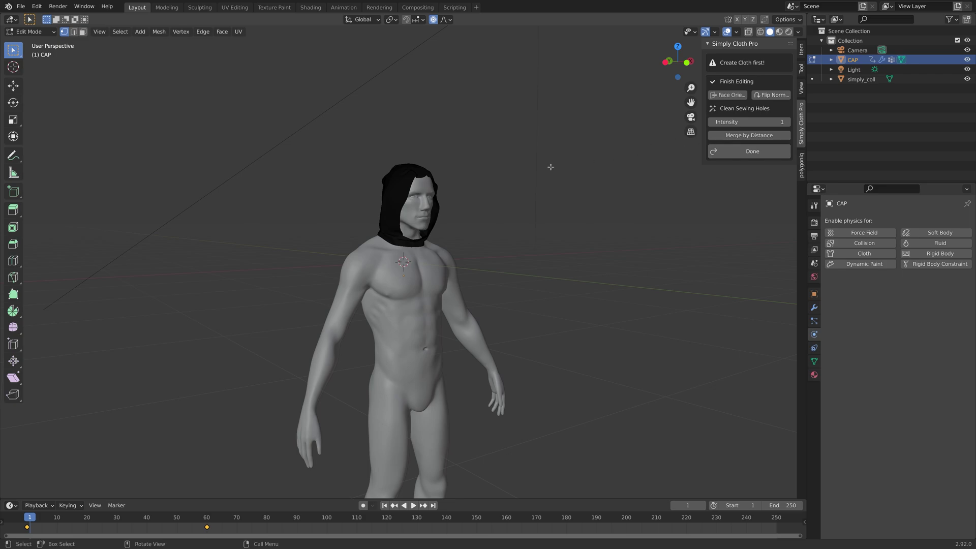
pyautogui.scroll(4, 552, 162)
pyautogui.click(728, 33)
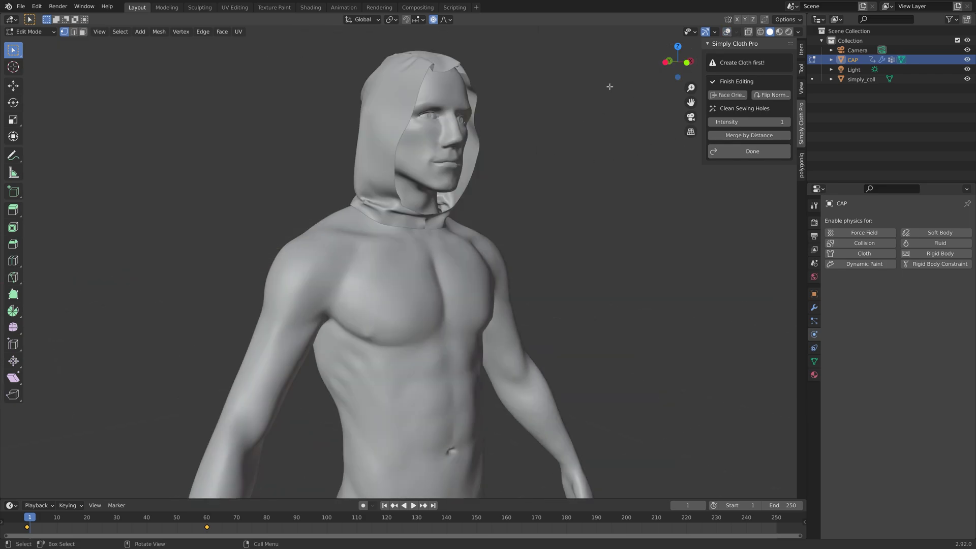
pyautogui.moveTo(521, 71)
pyautogui.mouseDown(button='middle')
pyautogui.moveTo(517, 187)
pyautogui.moveTo(541, 183)
pyautogui.moveTo(320, 183)
pyautogui.mouseUp(button='middle')
pyautogui.scroll(4, 401, 165)
pyautogui.moveTo(401, 165); pyautogui.dragTo(533, 155, button='middle')
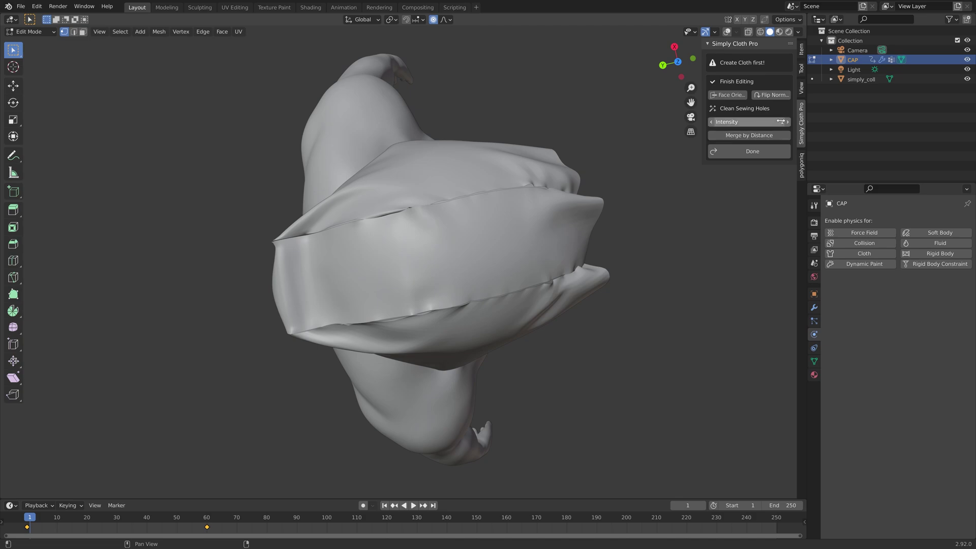
pyautogui.moveTo(554, 222); pyautogui.dragTo(455, 138, button='middle')
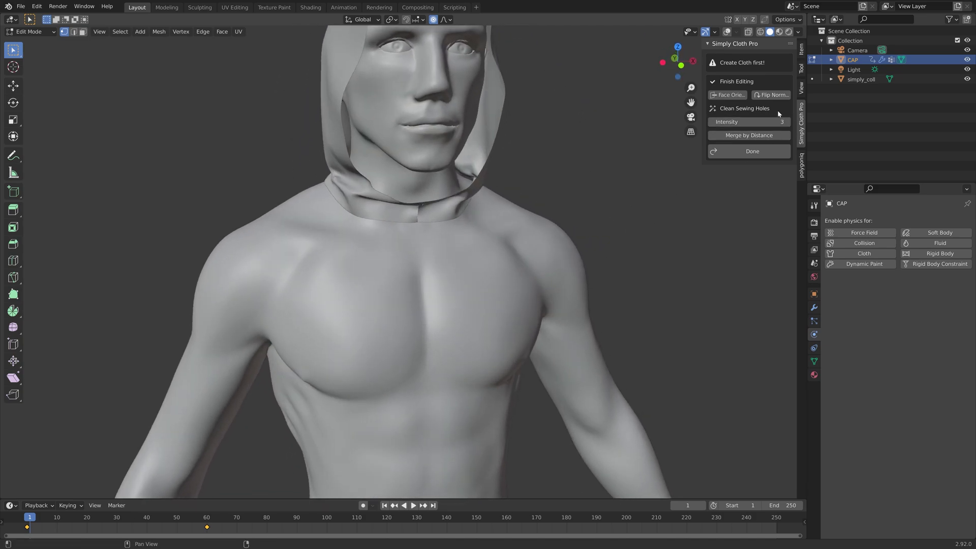
# Step: Raise the finishing Intensity to 428 to relax the hood's cloth
pyautogui.click(788, 122)
pyautogui.click(788, 122)
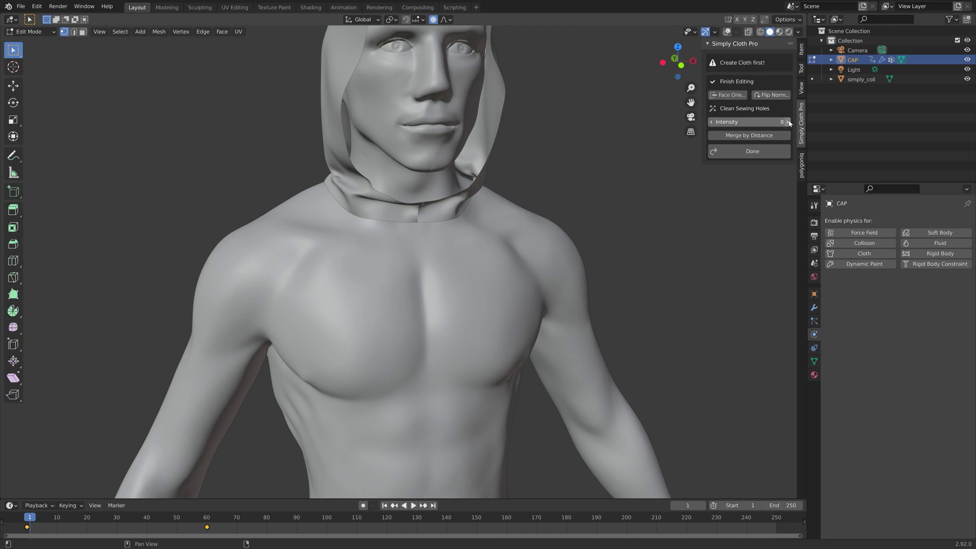
pyautogui.moveTo(605, 147); pyautogui.dragTo(462, 130, button='middle')
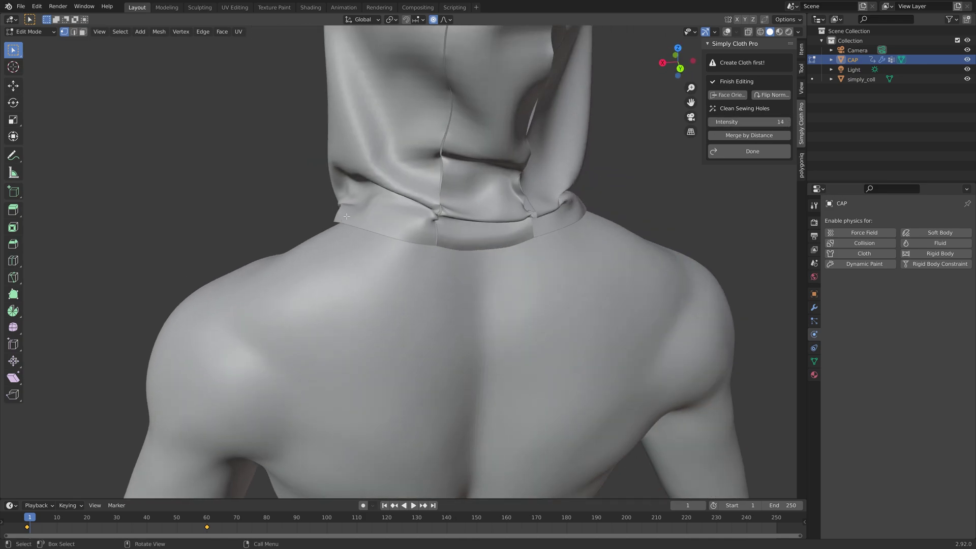
pyautogui.moveTo(346, 216); pyautogui.dragTo(386, 195, button='middle')
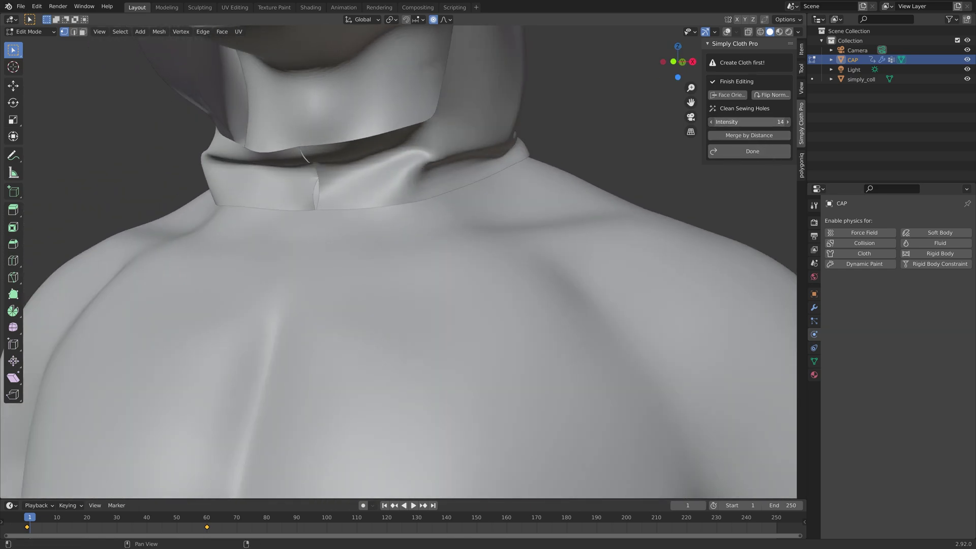
pyautogui.moveTo(750, 122); pyautogui.dragTo(764, 122)
pyautogui.scroll(-7, 488, 162)
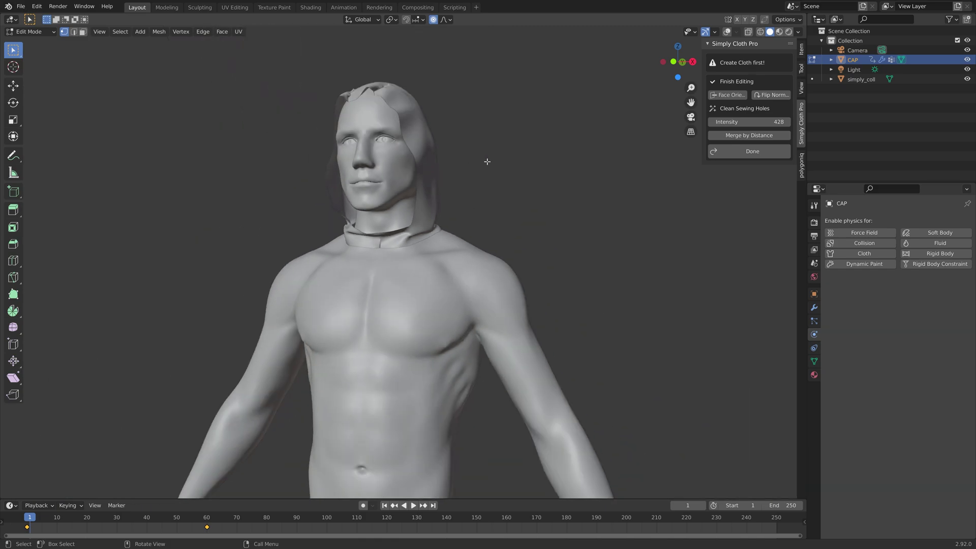
pyautogui.moveTo(422, 131); pyautogui.dragTo(505, 154, button='middle')
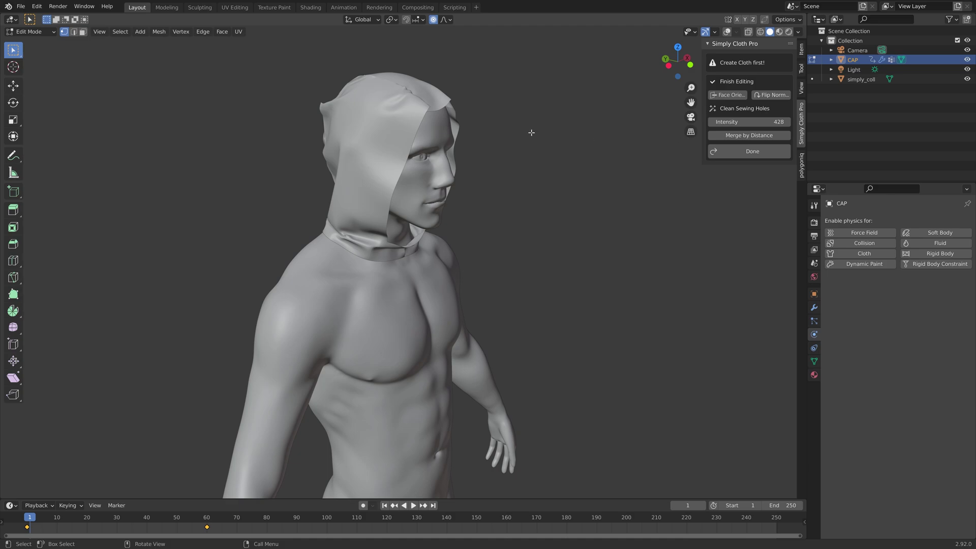
# Step: Return to Object Mode, restore overlays, select CAP, and put it into Sculpt Mode
pyautogui.click(28, 32)
pyautogui.click(37, 44)
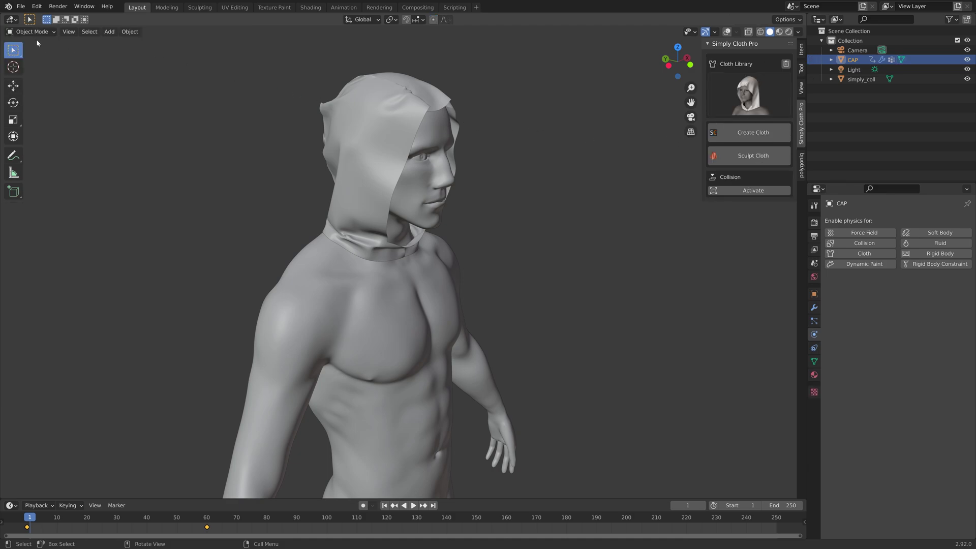
pyautogui.click(371, 103)
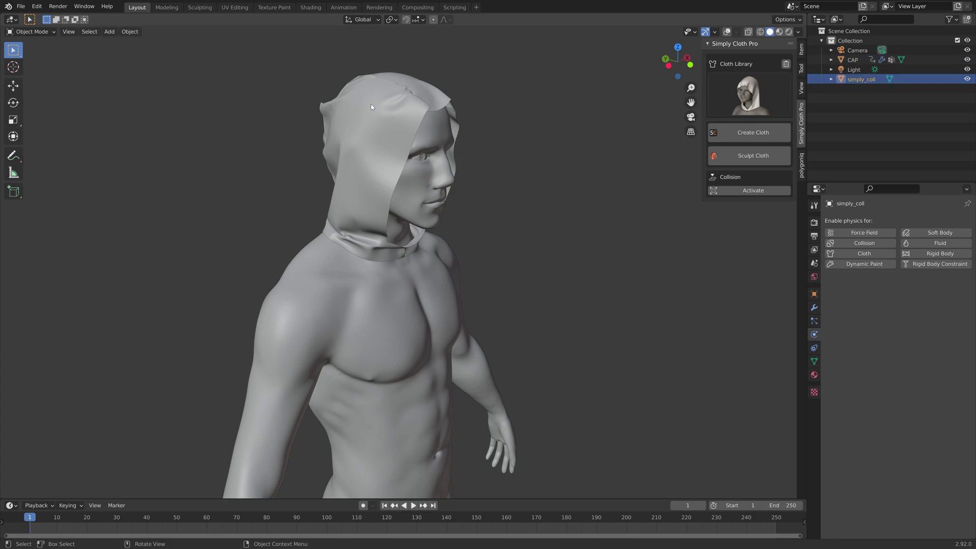
pyautogui.click(727, 32)
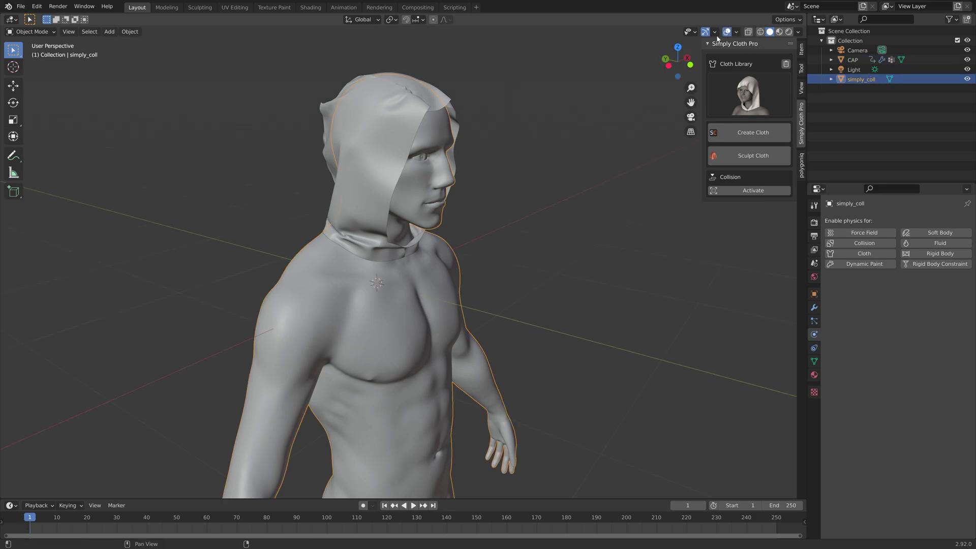
pyautogui.click(406, 108)
pyautogui.moveTo(406, 108); pyautogui.dragTo(55, 52, button='middle')
pyautogui.click(50, 31)
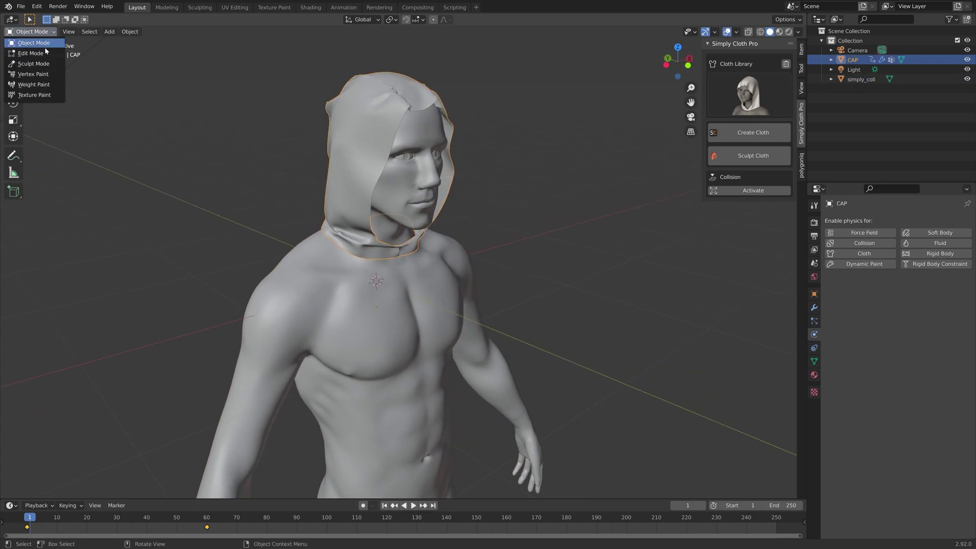
pyautogui.click(44, 49)
pyautogui.click(35, 33)
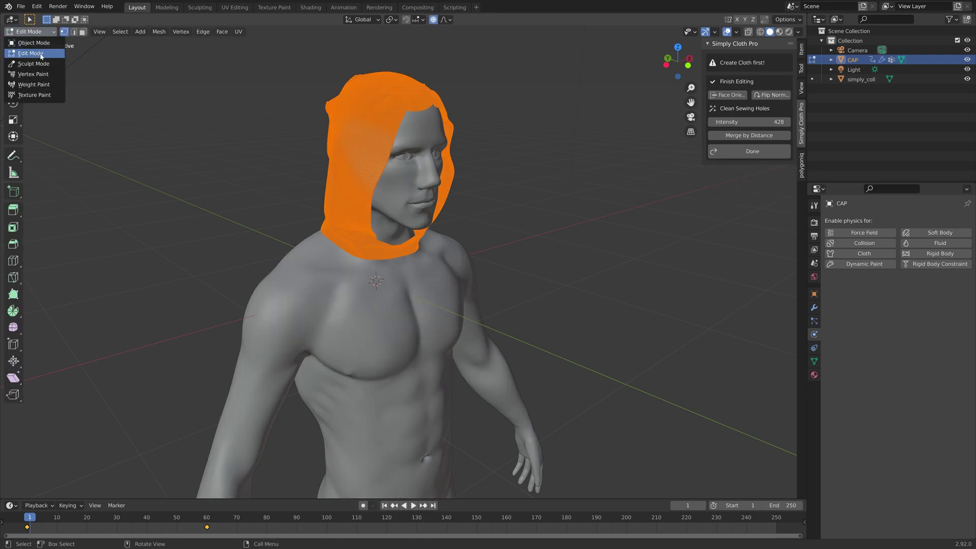
pyautogui.click(43, 64)
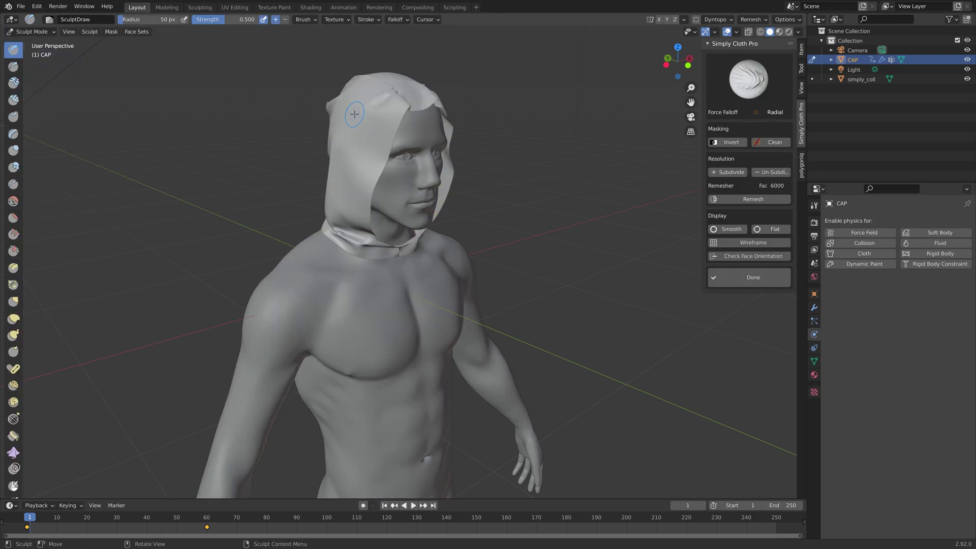
# Step: Smooth the creases on top of the hood with the Smooth brush
pyautogui.moveTo(354, 114); pyautogui.dragTo(496, 154, button='middle')
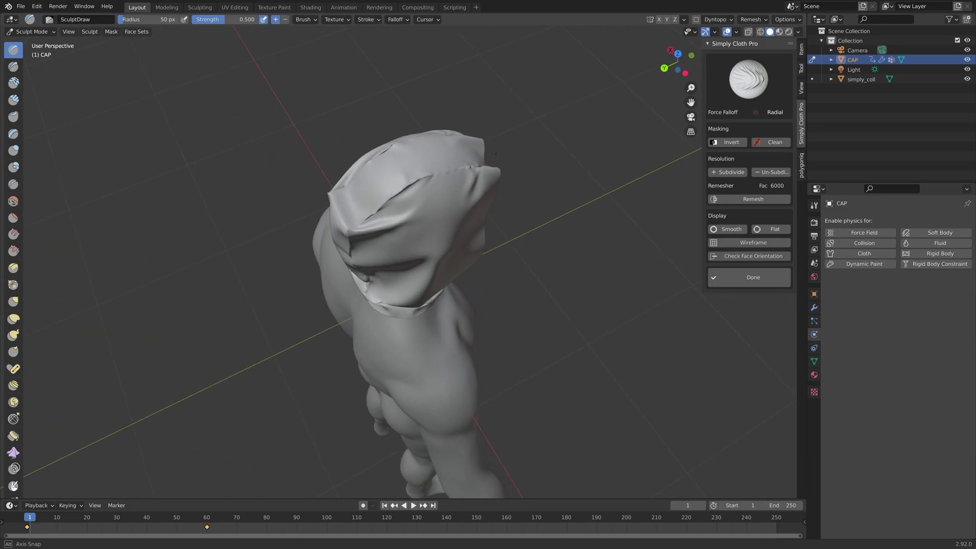
pyautogui.scroll(4, 437, 182)
pyautogui.moveTo(435, 183); pyautogui.dragTo(455, 195, button='middle')
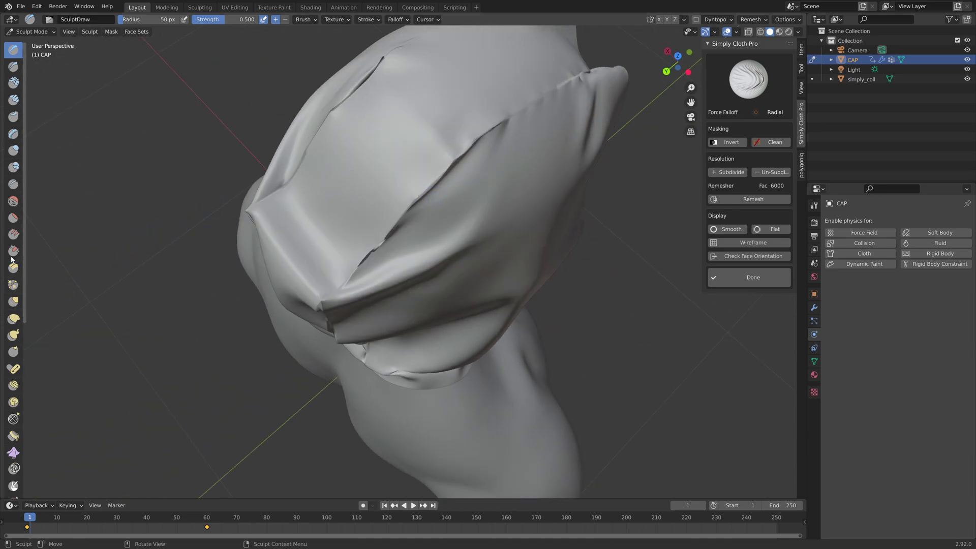
pyautogui.click(13, 201)
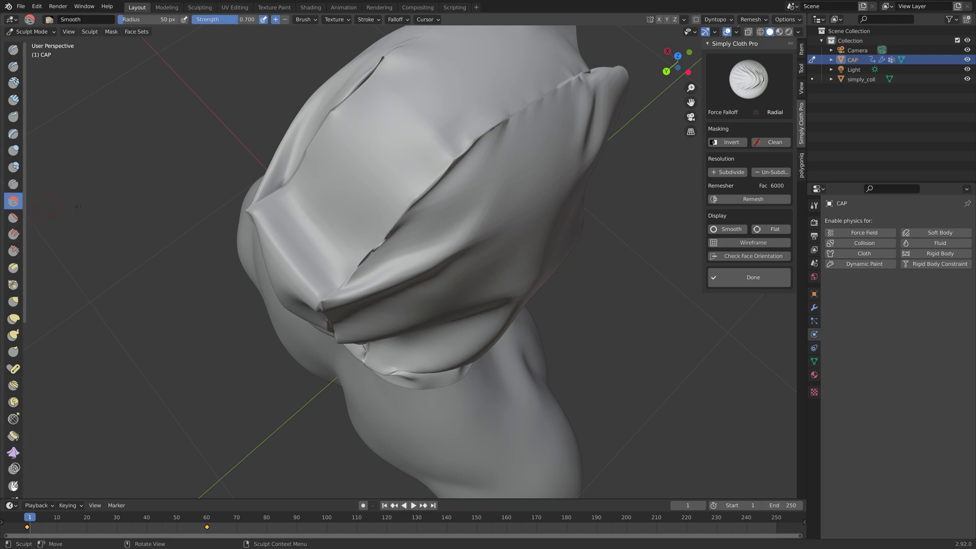
pyautogui.moveTo(394, 192); pyautogui.dragTo(411, 188, button='middle')
pyautogui.scroll(-2, 410, 188)
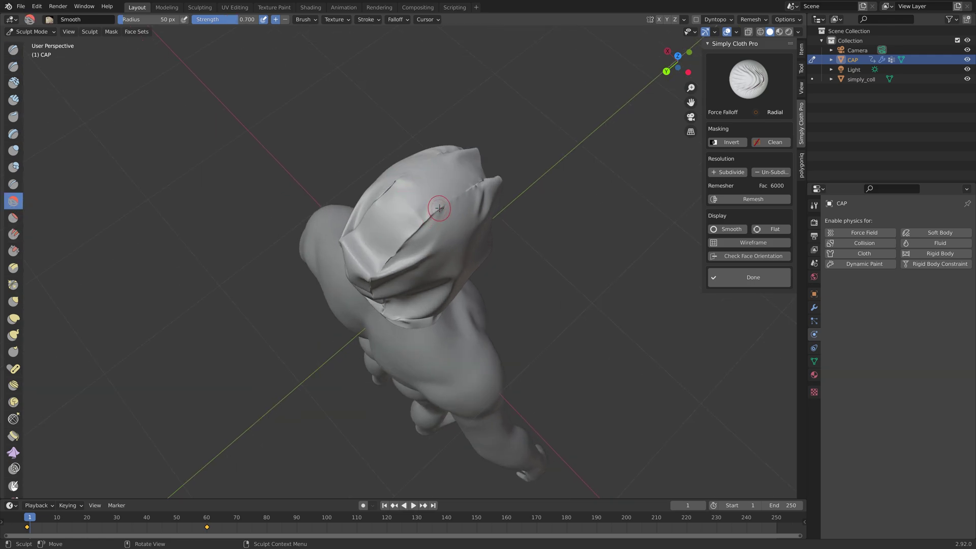
pyautogui.moveTo(439, 209); pyautogui.dragTo(417, 224)
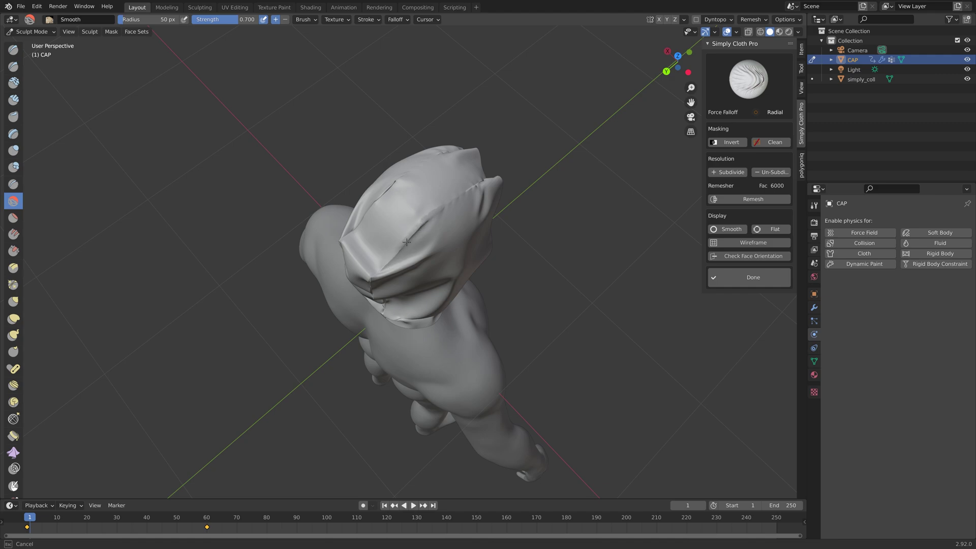
pyautogui.moveTo(443, 214); pyautogui.dragTo(478, 205, button='middle')
pyautogui.scroll(3, 479, 205)
# Step: Enlarge the Smooth brush radius to 221 px and smooth the creases on the hood's back
pyautogui.press('f')
pyautogui.click(478, 181)
pyautogui.moveTo(428, 148); pyautogui.dragTo(449, 138, button='middle')
pyautogui.moveTo(449, 137)
pyautogui.mouseDown()
pyautogui.moveTo(438, 107)
pyautogui.moveTo(447, 133)
pyautogui.mouseUp()
pyautogui.moveTo(498, 195)
pyautogui.mouseDown(button='middle')
pyautogui.moveTo(473, 197)
pyautogui.moveTo(469, 166)
pyautogui.mouseUp(button='middle')
pyautogui.moveTo(452, 143); pyautogui.dragTo(434, 124)
pyautogui.moveTo(458, 140); pyautogui.dragTo(413, 130, button='middle')
pyautogui.moveTo(429, 109); pyautogui.dragTo(415, 134)
pyautogui.moveTo(415, 196); pyautogui.dragTo(408, 170, button='middle')
pyautogui.moveTo(409, 170); pyautogui.dragTo(408, 172)
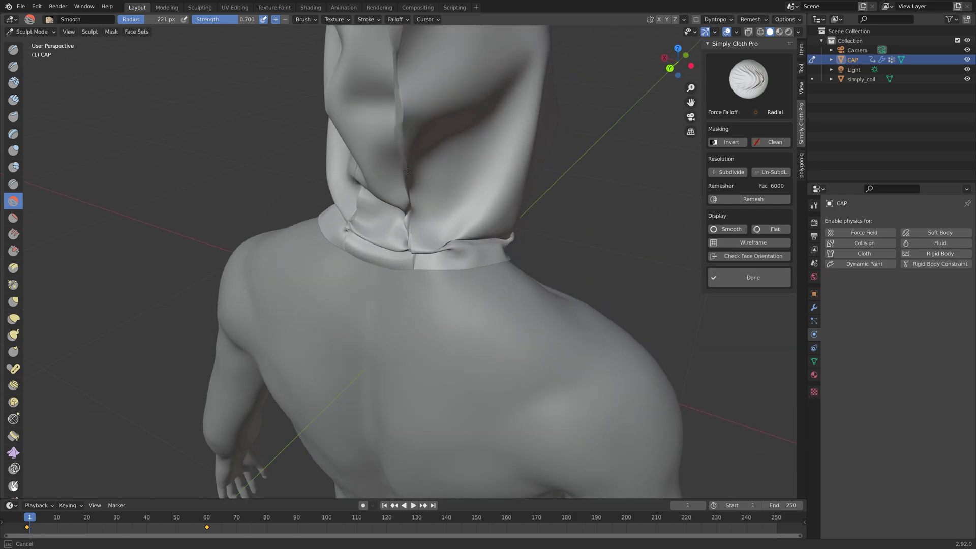
pyautogui.moveTo(408, 171); pyautogui.dragTo(457, 158, button='middle')
pyautogui.moveTo(420, 272); pyautogui.dragTo(434, 129, button='middle')
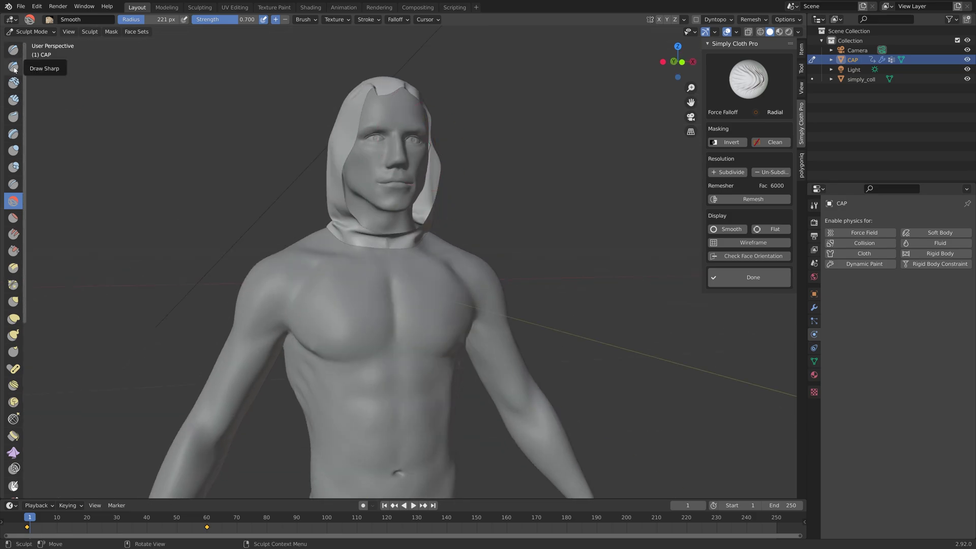
# Step: Select the Grab brush, then return the hood to Object Mode
pyautogui.click(14, 302)
pyautogui.scroll(3, 427, 152)
pyautogui.moveTo(429, 137)
pyautogui.mouseDown(button='middle')
pyautogui.moveTo(409, 140)
pyautogui.moveTo(393, 161)
pyautogui.moveTo(392, 179)
pyautogui.moveTo(407, 181)
pyautogui.moveTo(392, 183)
pyautogui.moveTo(469, 196)
pyautogui.mouseUp(button='middle')
pyautogui.scroll(-3, 392, 183)
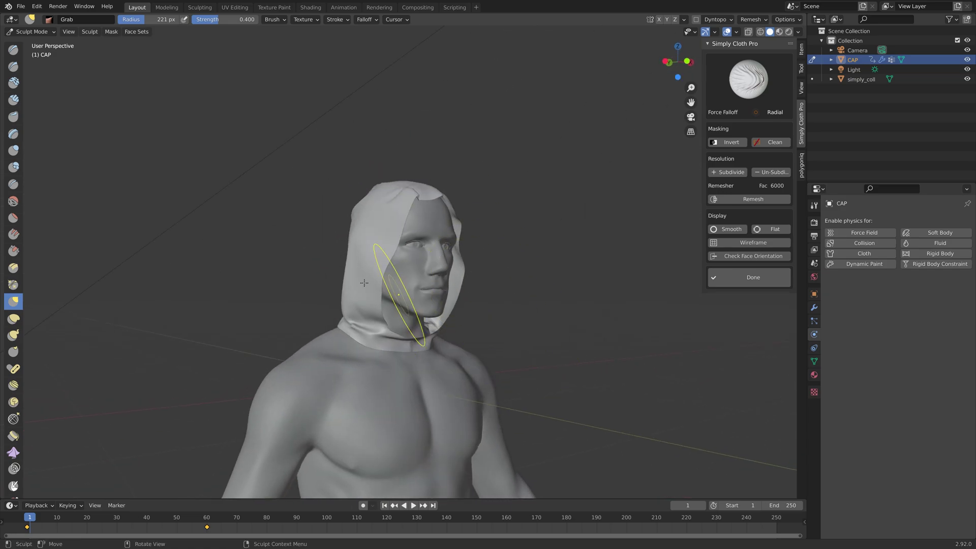
pyautogui.click(34, 32)
pyautogui.click(43, 46)
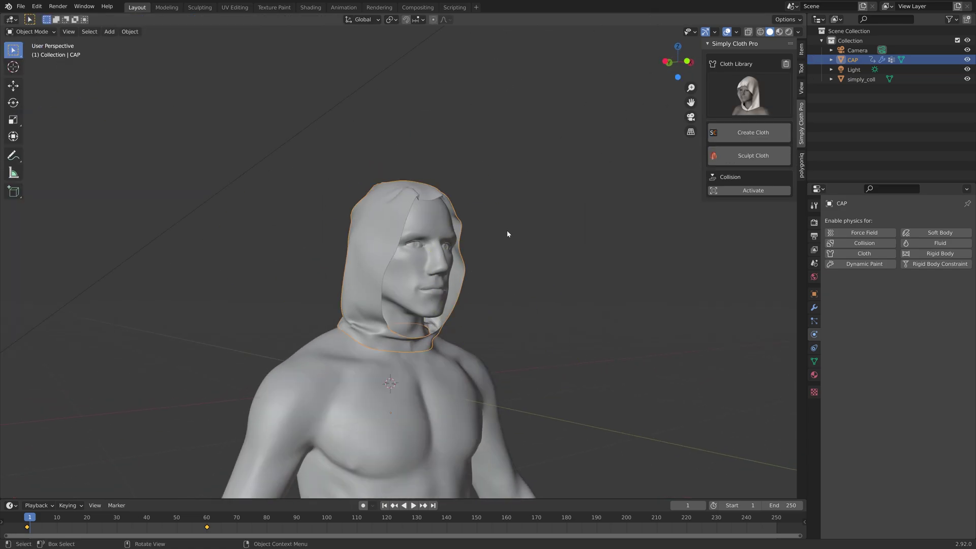
# Step: Save the hooded-figure scene under the file name tut1.blend in the Cloth addon folder
pyautogui.hotkey('ctrl', 's')
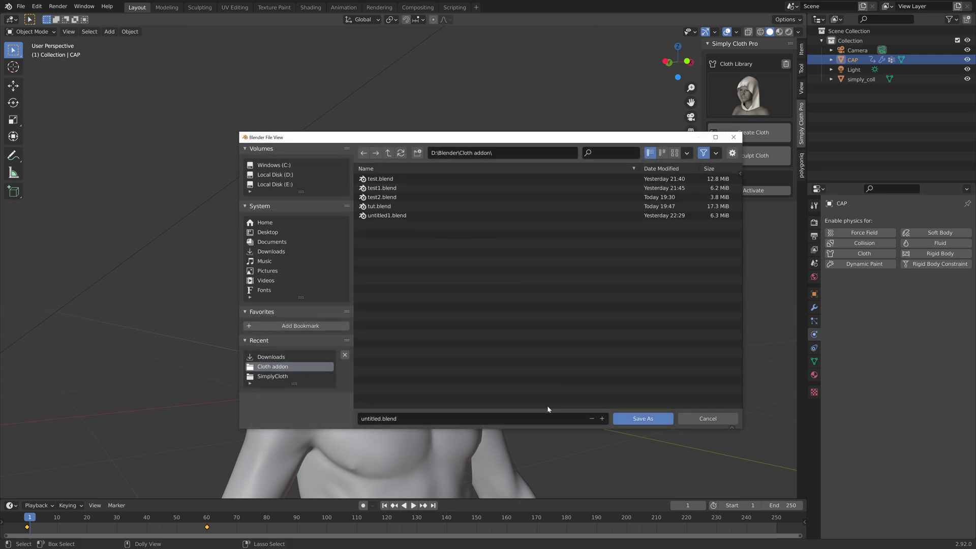
pyautogui.click(524, 418)
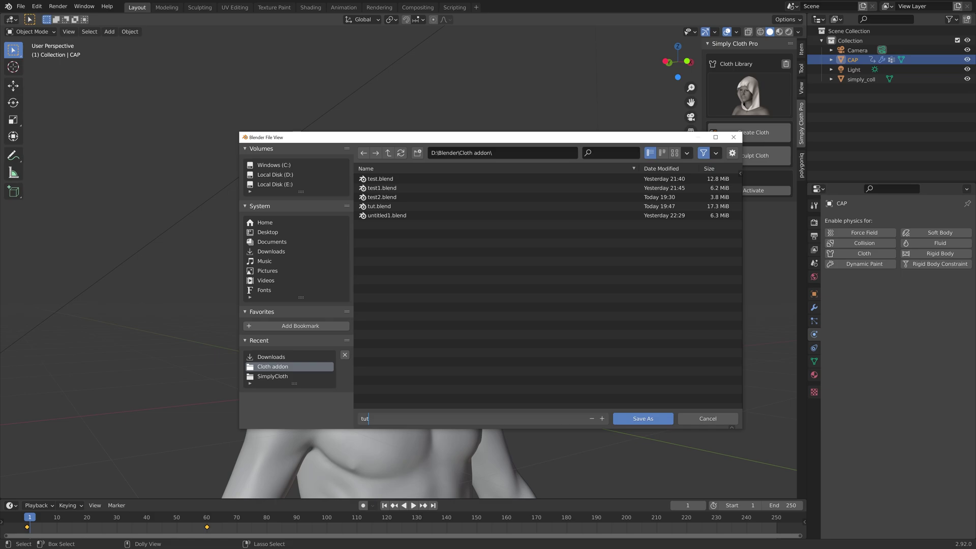
pyautogui.write('tut1')
pyautogui.press('Return')
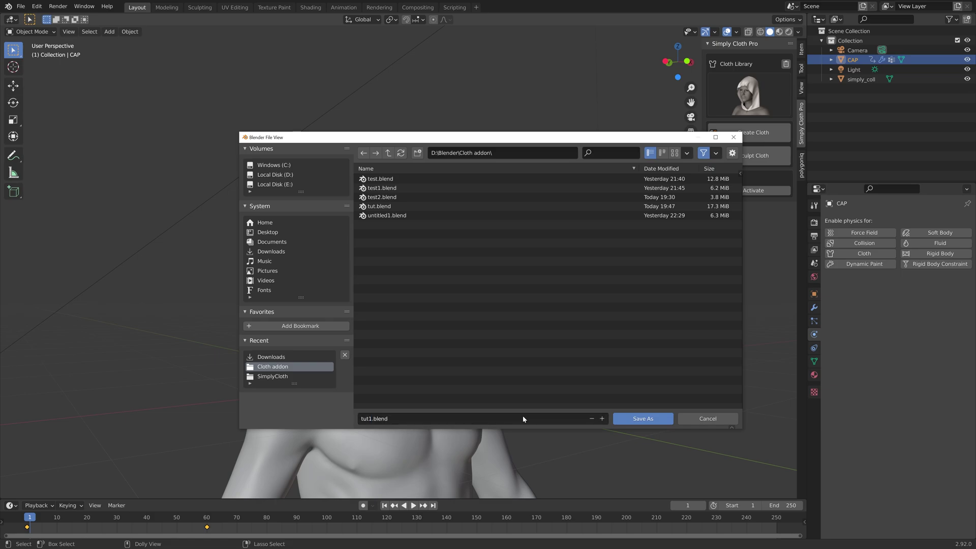
pyautogui.click(639, 419)
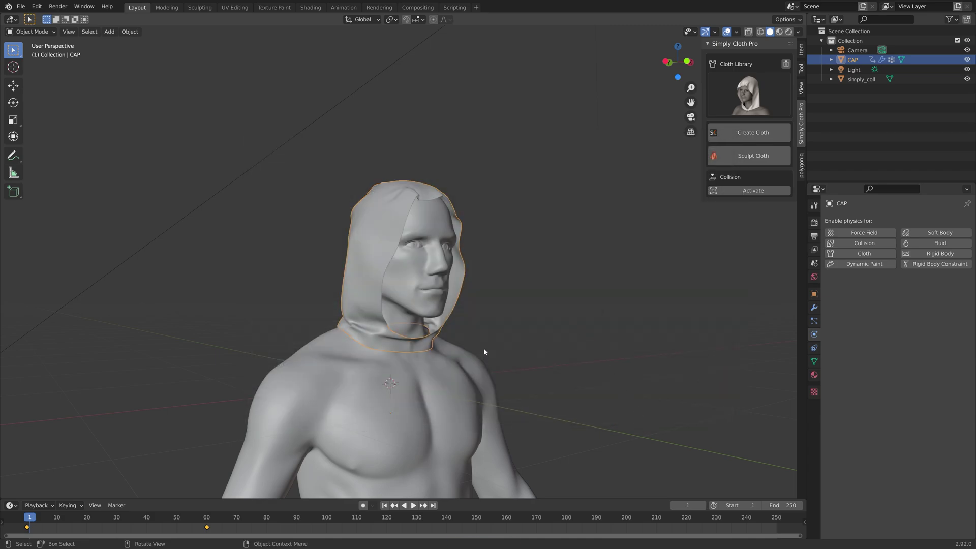
# Step: From a full-body front view, add the MALESSHORTSSHORT short shorts garment from the Cloth Library
pyautogui.press('KP_1')
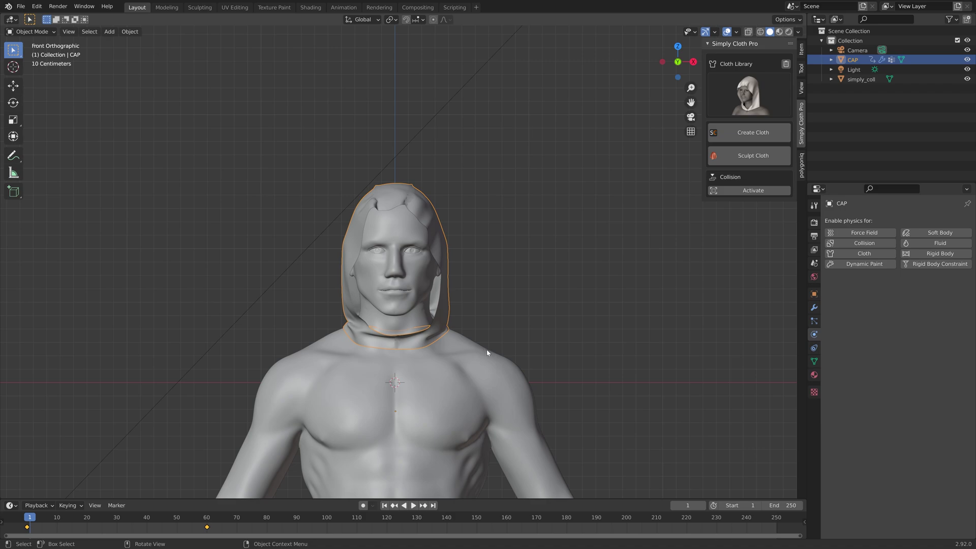
pyautogui.scroll(-5, 508, 344)
pyautogui.keyDown('shift'); pyautogui.moveTo(511, 359); pyautogui.dragTo(517, 231, button='middle'); pyautogui.keyUp('shift')
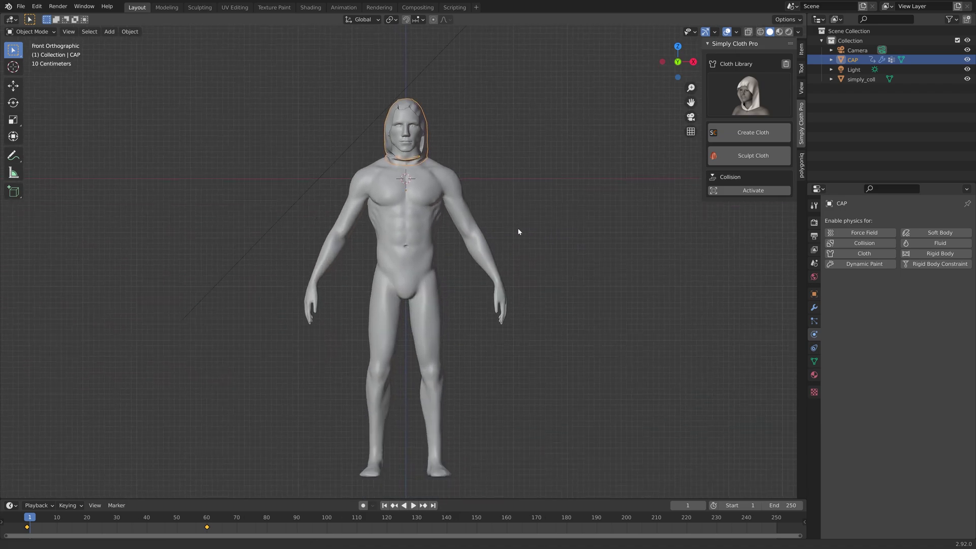
pyautogui.click(758, 74)
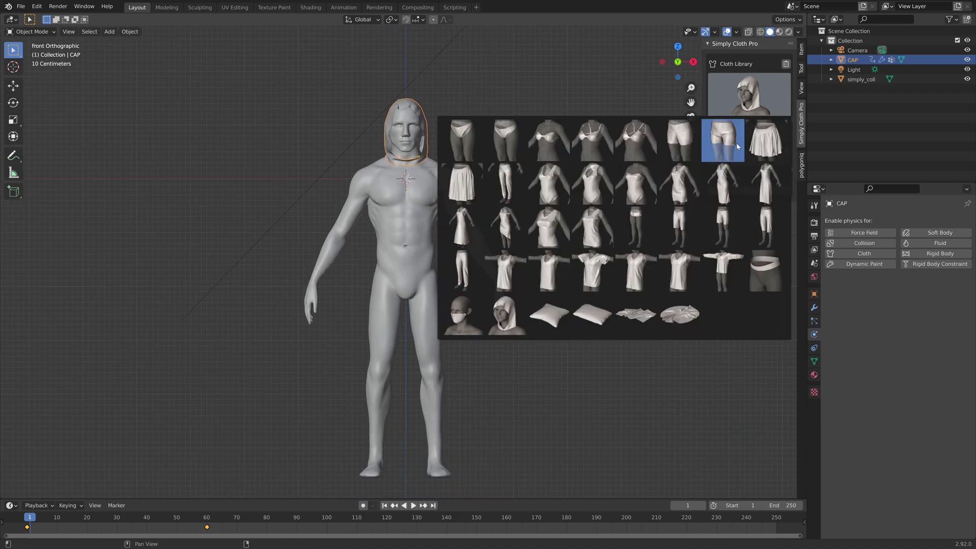
pyautogui.click(713, 220)
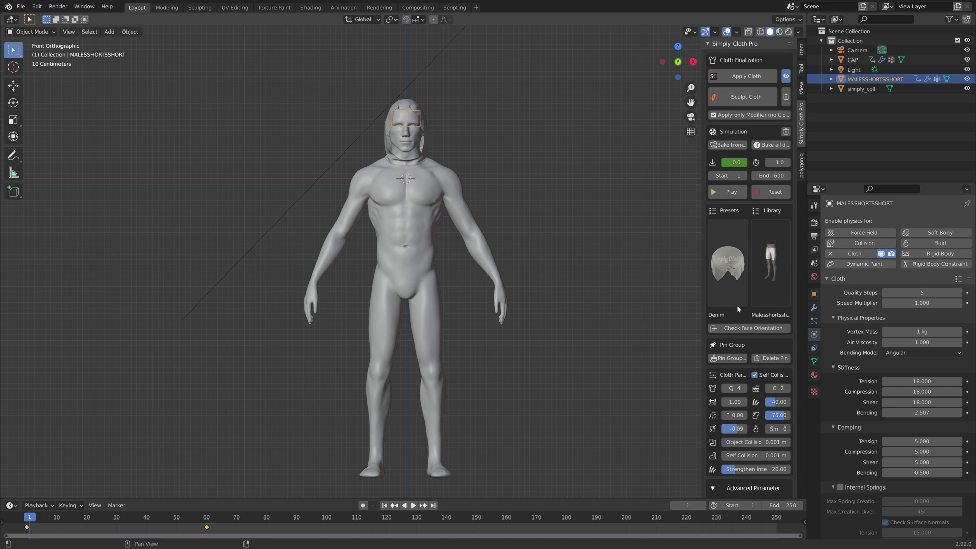
# Step: Lower the shorts vertically to hip height and scale them up around the figure
pyautogui.press('g')
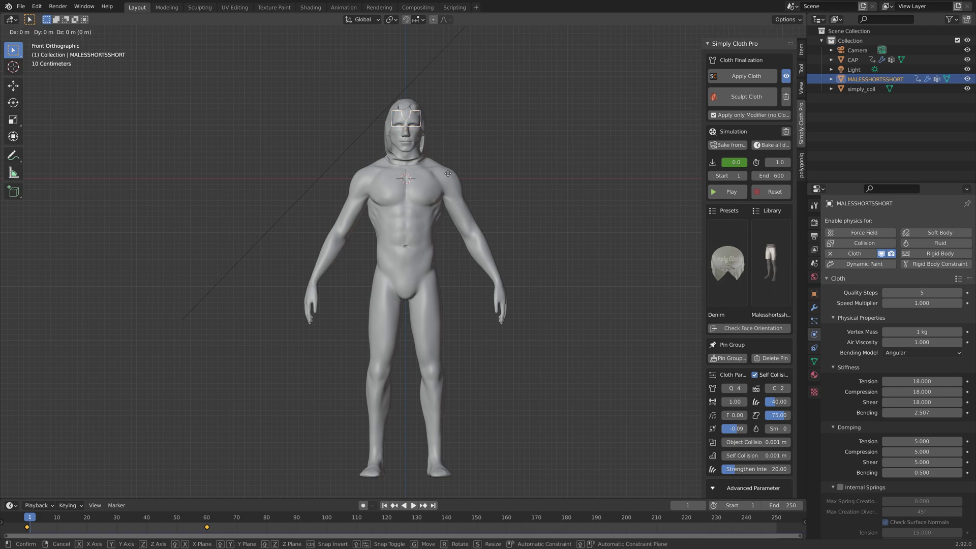
pyautogui.press('z')
pyautogui.click(465, 355)
pyautogui.press('s')
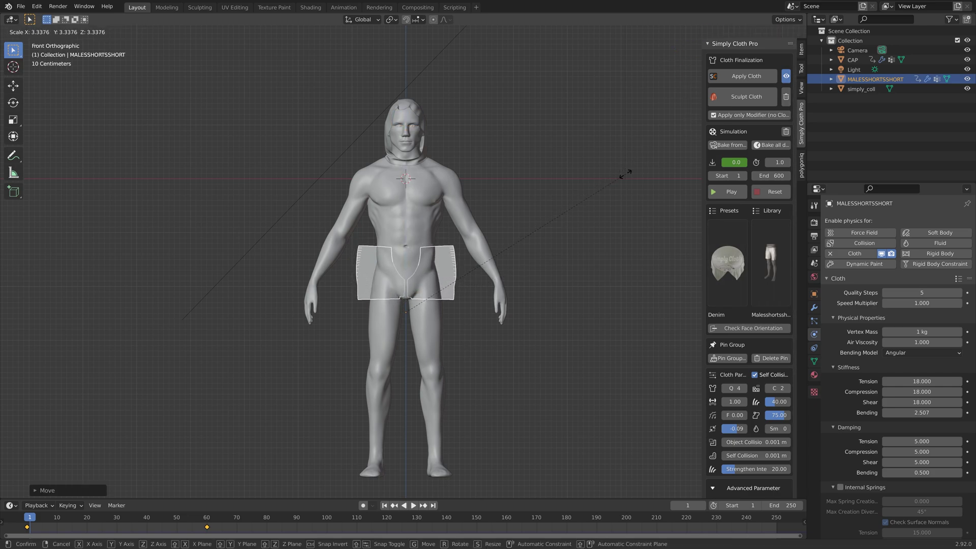
pyautogui.click(628, 170)
pyautogui.press('g')
pyautogui.press('z')
pyautogui.click(616, 200)
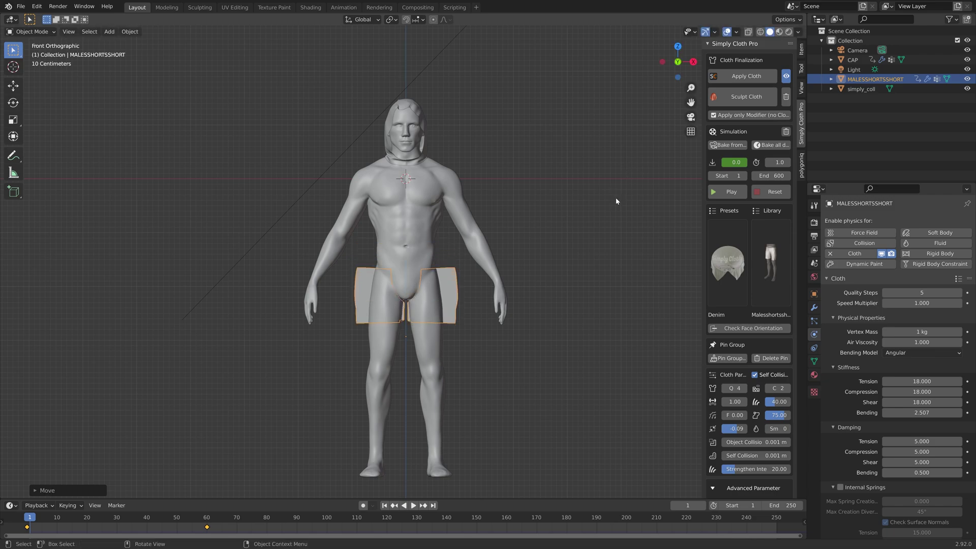
# Step: In right side view, centre the shorts front-to-back over the hips and resize them
pyautogui.scroll(5, 534, 322)
pyautogui.moveTo(534, 322); pyautogui.dragTo(587, 324, button='middle')
pyautogui.press('KP_3')
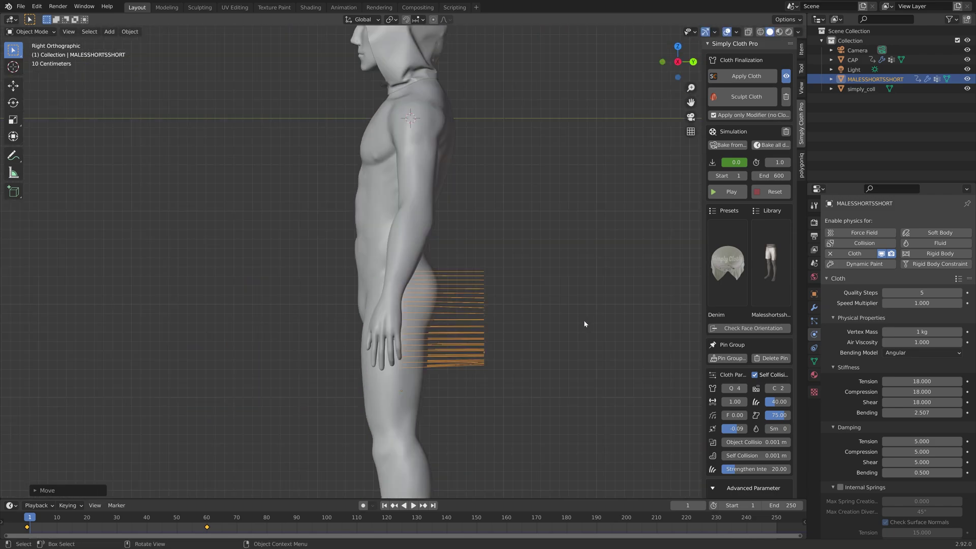
pyautogui.press('g')
pyautogui.press('y')
pyautogui.click(526, 327)
pyautogui.press('s')
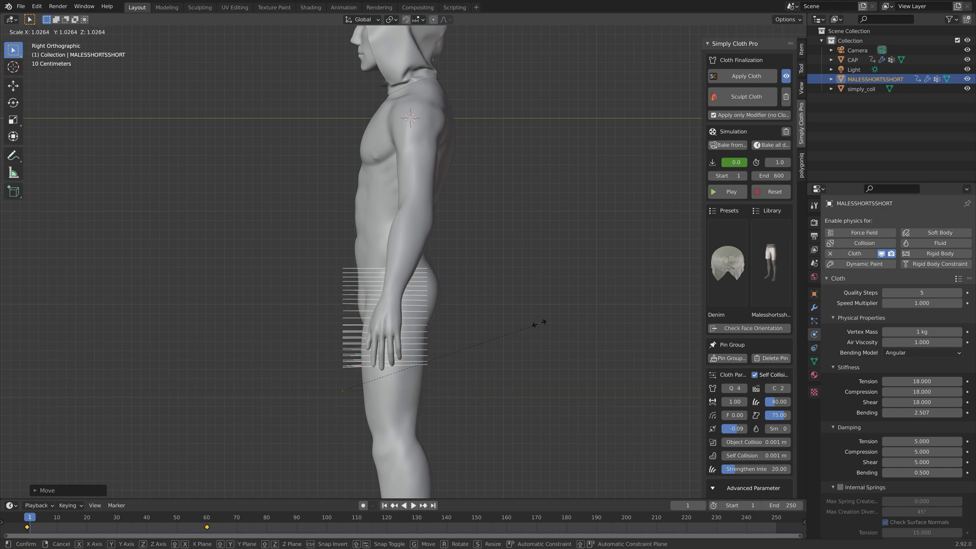
pyautogui.click(591, 300)
# Step: Drop the shorts slightly lower on the legs and narrow them along X
pyautogui.moveTo(478, 337); pyautogui.dragTo(576, 332, button='middle')
pyautogui.press('g')
pyautogui.press('z')
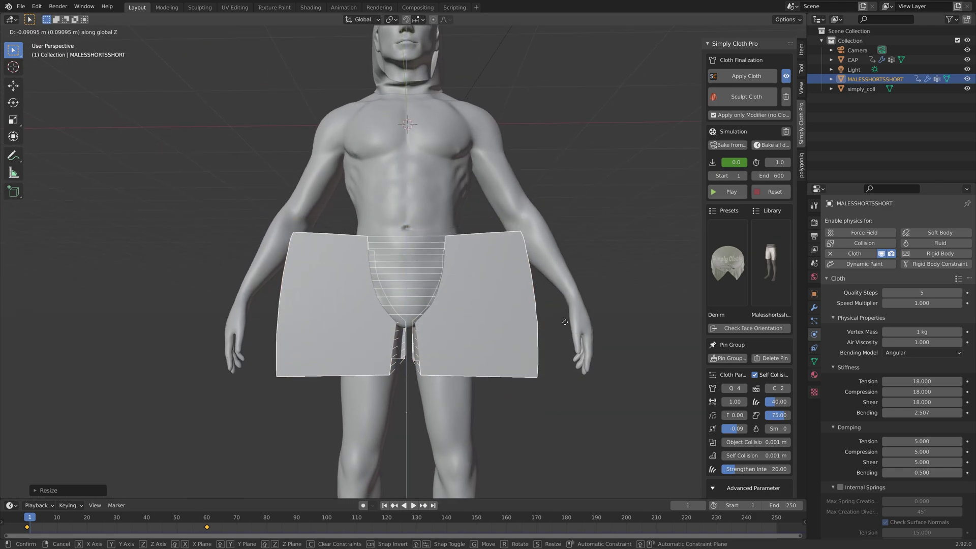
pyautogui.click(565, 333)
pyautogui.press('s')
pyautogui.press('x')
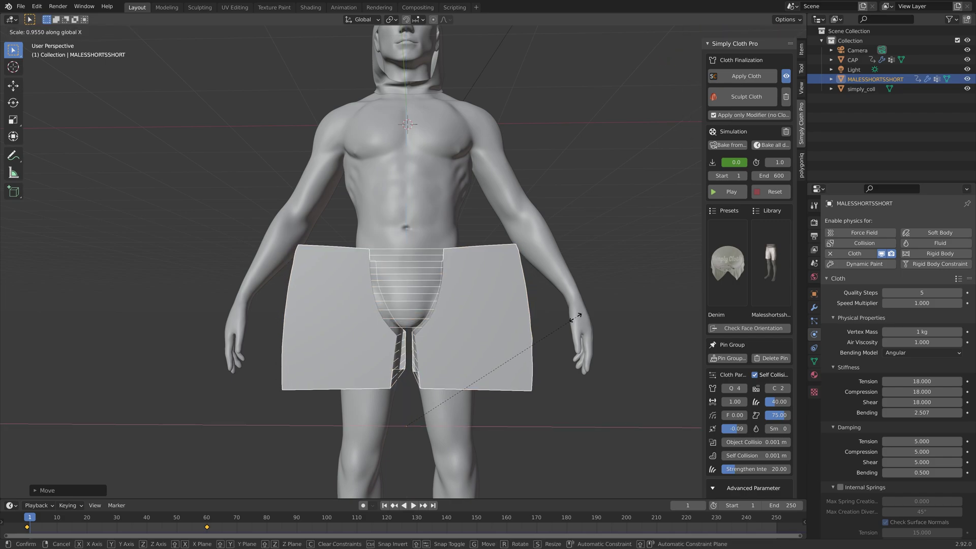
pyautogui.click(552, 321)
pyautogui.moveTo(552, 320); pyautogui.dragTo(521, 336, button='middle')
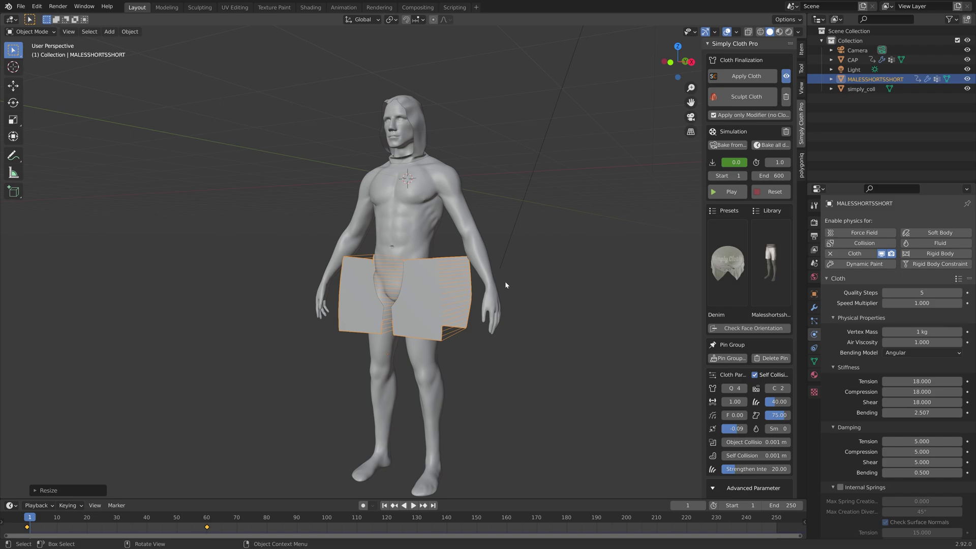
# Step: Play, rewind and replay the cloth simulation, stopping around frame 25 once the shorts settle
pyautogui.click(731, 192)
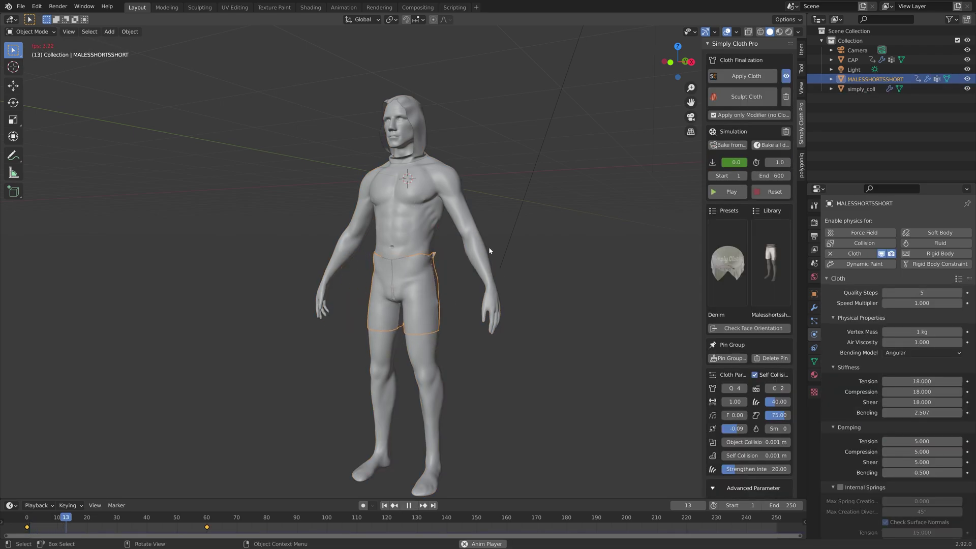
pyautogui.press('space')
pyautogui.moveTo(497, 258); pyautogui.dragTo(136, 257, button='middle')
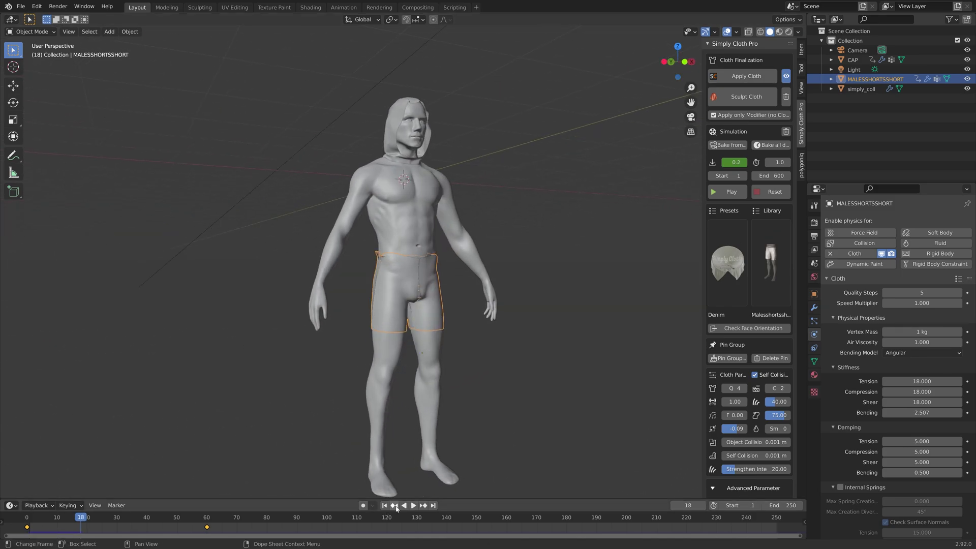
pyautogui.hotkey('shift', 'Left')
pyautogui.press('space')
pyautogui.moveTo(423, 358); pyautogui.dragTo(496, 390, button='middle')
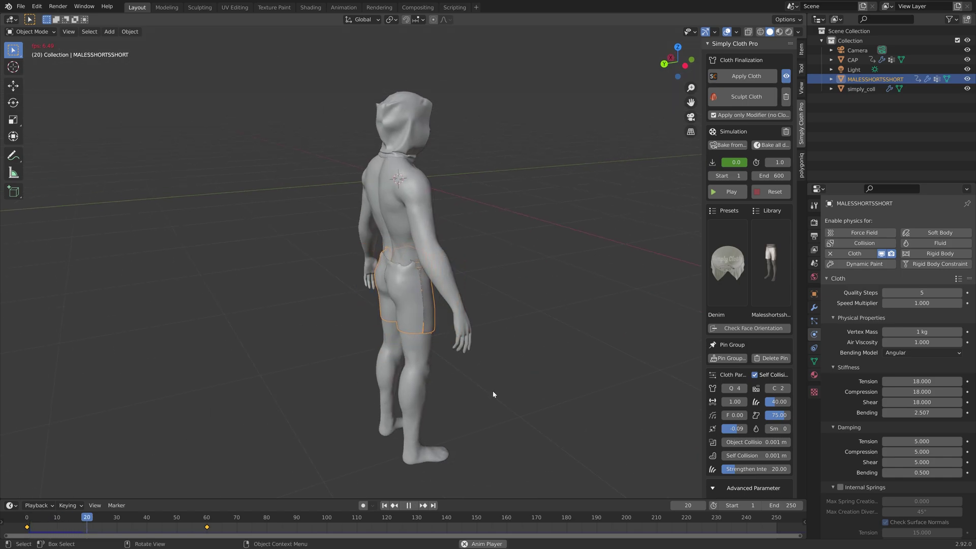
pyautogui.press('space')
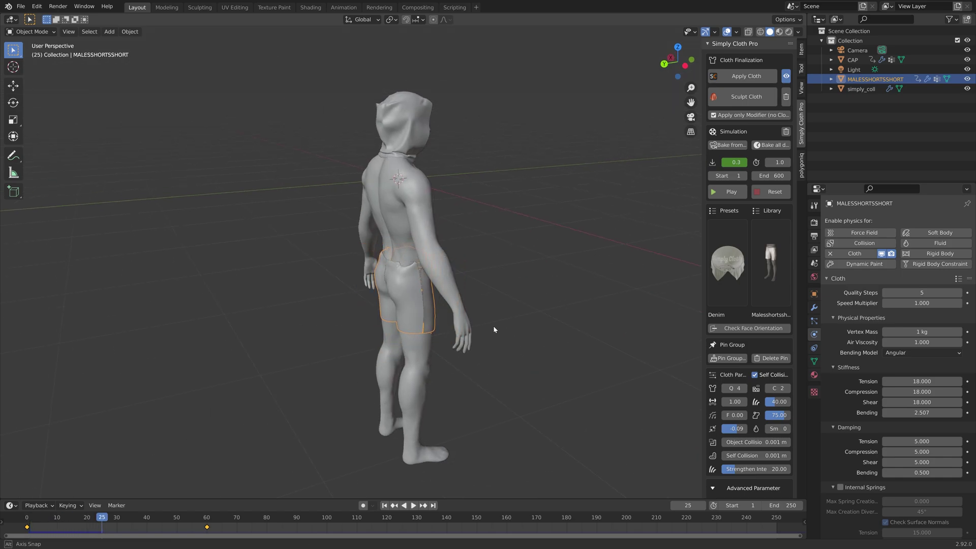
pyautogui.moveTo(493, 326); pyautogui.dragTo(433, 285, button='middle')
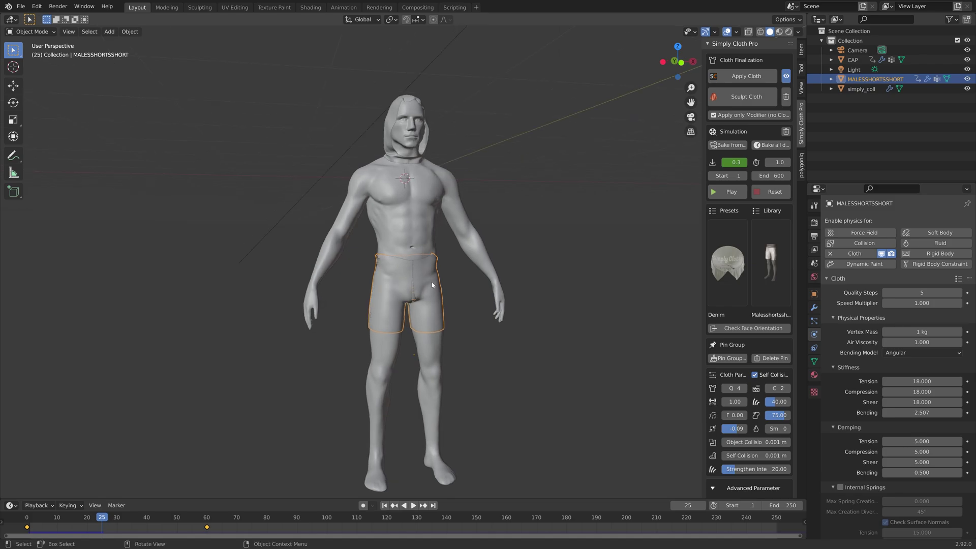
# Step: Apply the cloth simulation and raise Clean Sewing Holes Intensity to 14
pyautogui.click(753, 77)
pyautogui.scroll(7, 379, 278)
pyautogui.moveTo(379, 277); pyautogui.dragTo(369, 250, button='middle')
pyautogui.moveTo(789, 123); pyautogui.dragTo(814, 123)
pyautogui.moveTo(549, 238); pyautogui.dragTo(315, 245, button='middle')
pyautogui.scroll(-4, 457, 242)
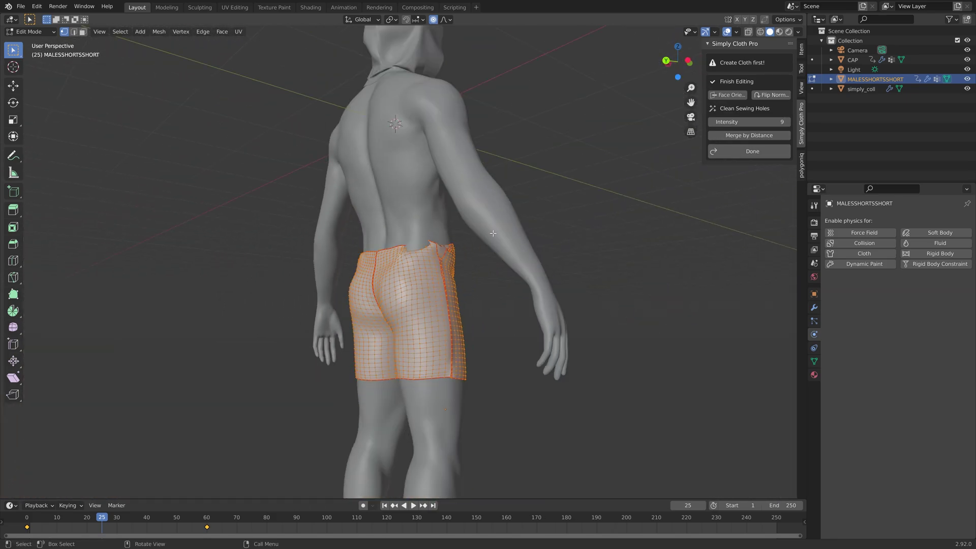
pyautogui.moveTo(497, 238); pyautogui.dragTo(748, 241, button='middle')
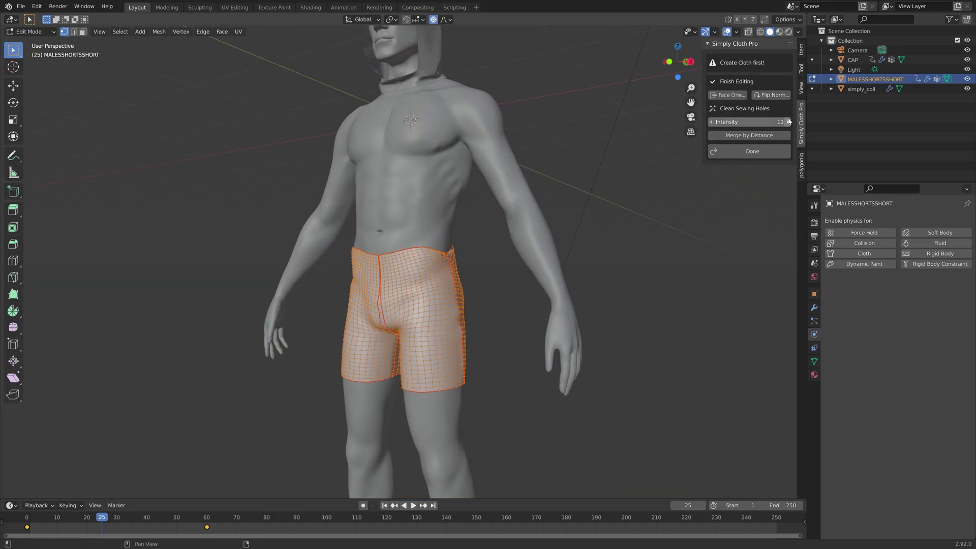
# Step: Switch the shorts to Object Mode, then into Sculpt Mode
pyautogui.click(29, 31)
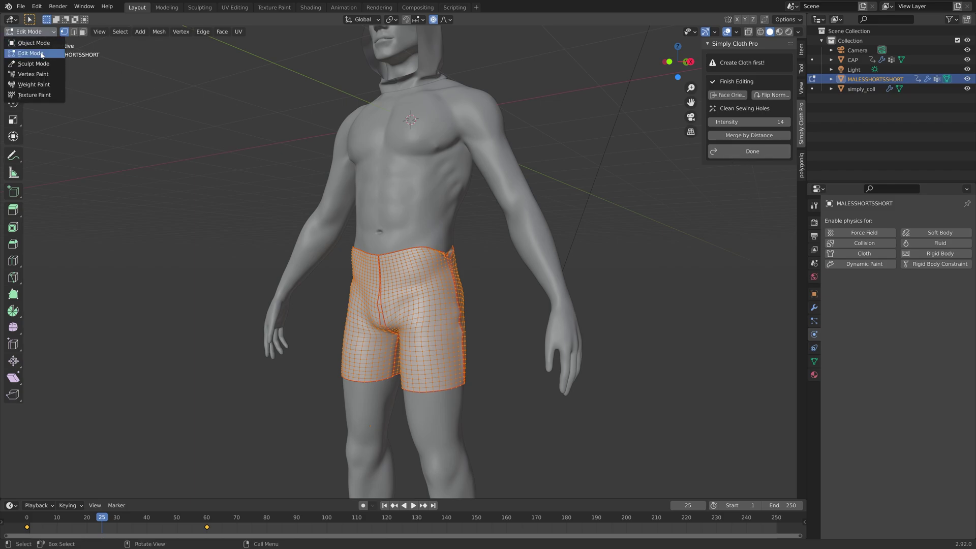
pyautogui.click(31, 33)
pyautogui.click(31, 32)
pyautogui.click(31, 56)
# Step: Smooth the shorts' waistband, then reshape with the Grab brush at a 139 px radius
pyautogui.scroll(5, 501, 234)
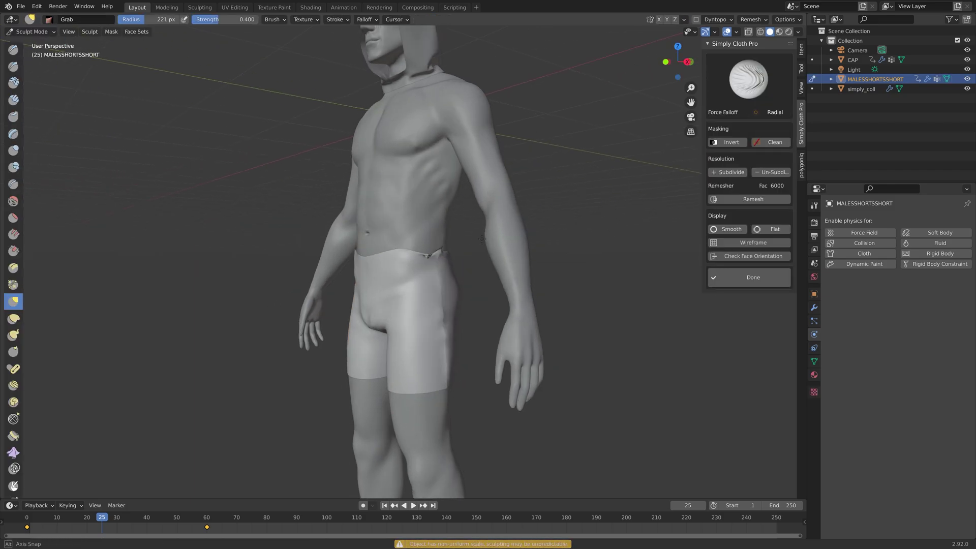
pyautogui.click(14, 203)
pyautogui.moveTo(366, 257); pyautogui.dragTo(331, 254, button='middle')
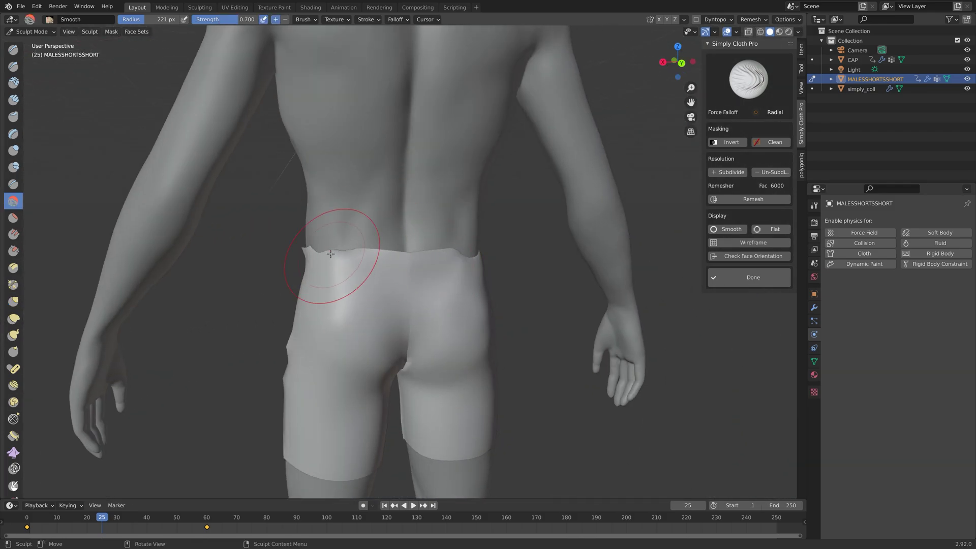
pyautogui.moveTo(515, 314); pyautogui.dragTo(435, 357, button='middle')
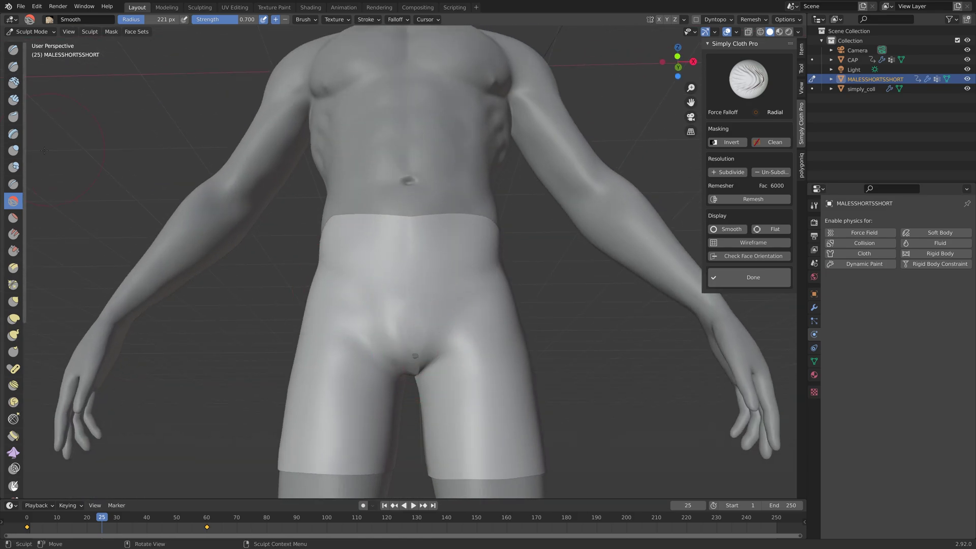
pyautogui.click(14, 301)
pyautogui.moveTo(417, 244); pyautogui.dragTo(391, 234, button='middle')
pyautogui.moveTo(415, 267); pyautogui.dragTo(483, 254, button='middle')
pyautogui.press('f')
pyautogui.click(370, 248)
pyautogui.scroll(-5, 314, 242)
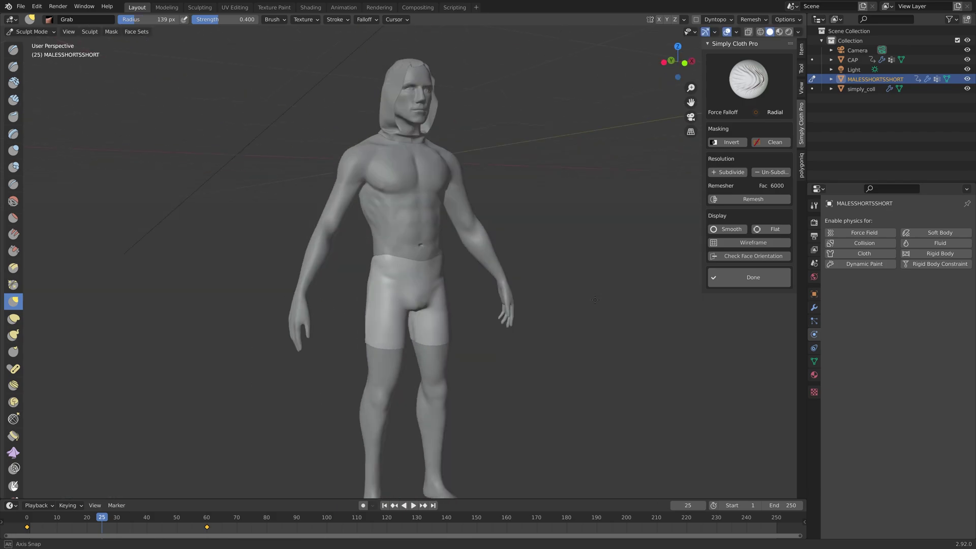
pyautogui.scroll(-2, 483, 309)
pyautogui.scroll(6, 483, 310)
# Step: Alternate Smooth and Grab brushes over the waistband and leg hems until they sit cleanly
pyautogui.click(13, 201)
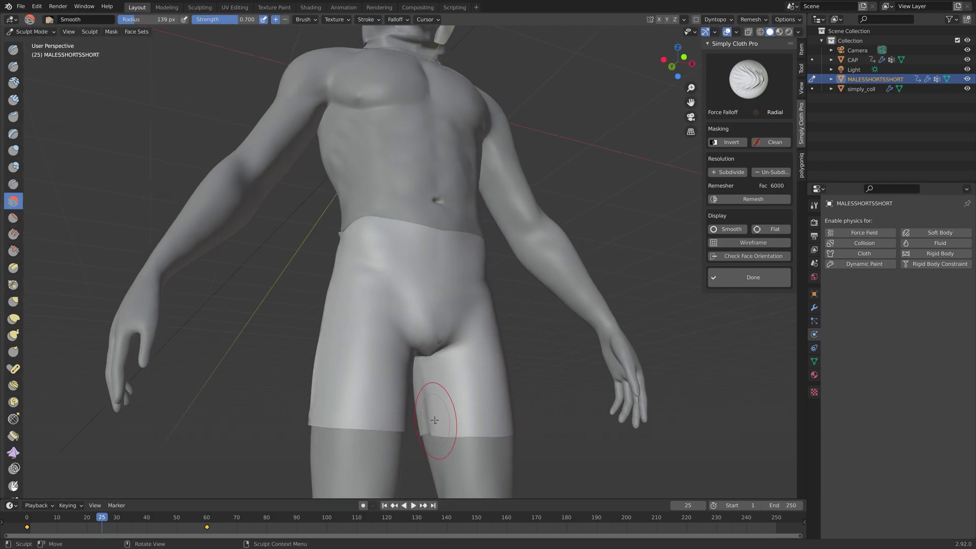
pyautogui.moveTo(447, 409); pyautogui.dragTo(388, 421, button='middle')
pyautogui.scroll(-4, 396, 386)
pyautogui.moveTo(397, 386); pyautogui.dragTo(453, 381, button='middle')
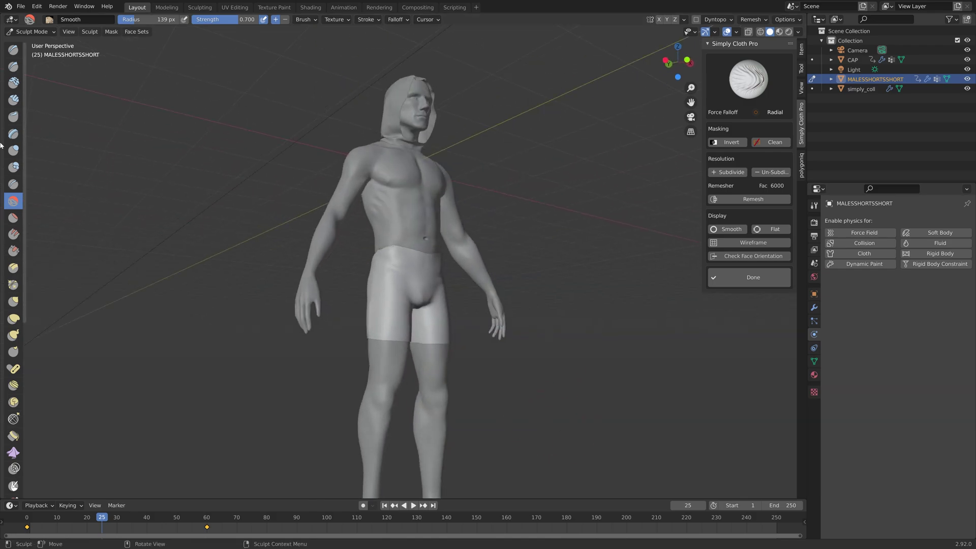
pyautogui.click(13, 302)
pyautogui.scroll(6, 465, 346)
pyautogui.moveTo(465, 346)
pyautogui.mouseDown(button='middle')
pyautogui.moveTo(491, 327)
pyautogui.moveTo(532, 379)
pyautogui.moveTo(406, 351)
pyautogui.moveTo(359, 328)
pyautogui.mouseUp(button='middle')
pyautogui.scroll(-8, 540, 391)
pyautogui.scroll(3, 352, 324)
pyautogui.click(15, 197)
pyautogui.scroll(2, 447, 339)
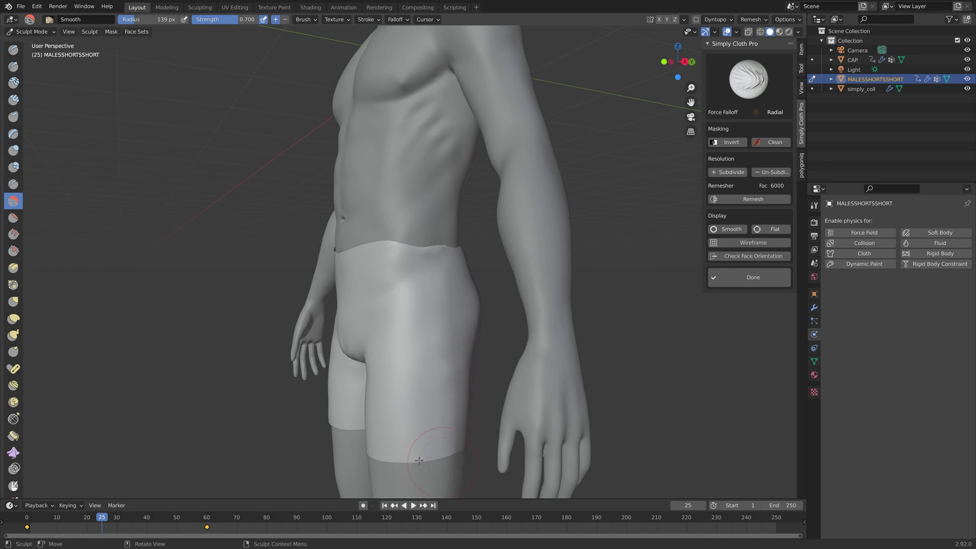
pyautogui.moveTo(419, 460); pyautogui.dragTo(374, 278, button='middle')
pyautogui.scroll(-6, 364, 441)
pyautogui.moveTo(365, 441); pyautogui.dragTo(492, 312, button='middle')
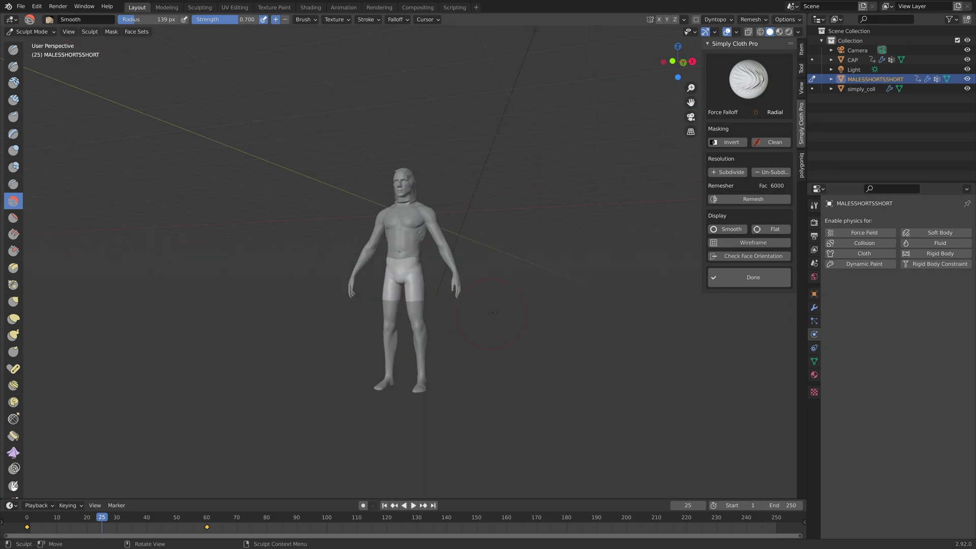
# Step: Return to Object Mode and save the file as tut2.blend
pyautogui.click(32, 32)
pyautogui.click(34, 44)
pyautogui.hotkey('ctrl', 'shift', 's')
pyautogui.click(605, 418)
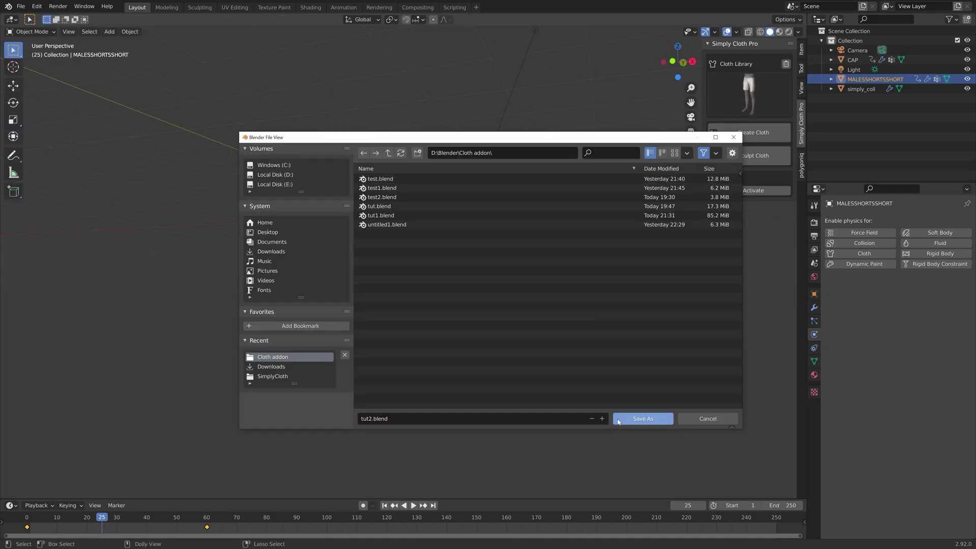
pyautogui.click(621, 419)
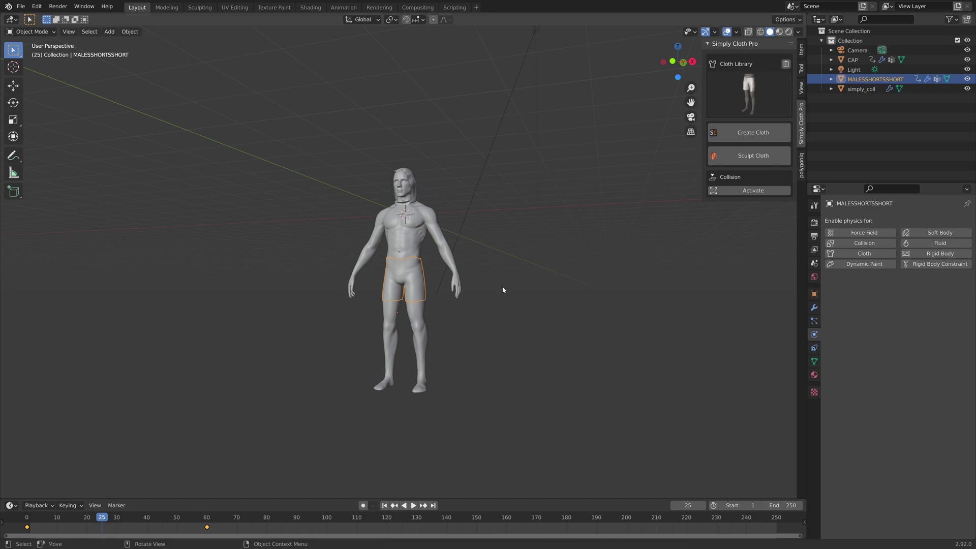
# Step: Make the body a collision object and open the cloth library gallery
pyautogui.click(753, 190)
pyautogui.scroll(5, 489, 260)
pyautogui.click(738, 110)
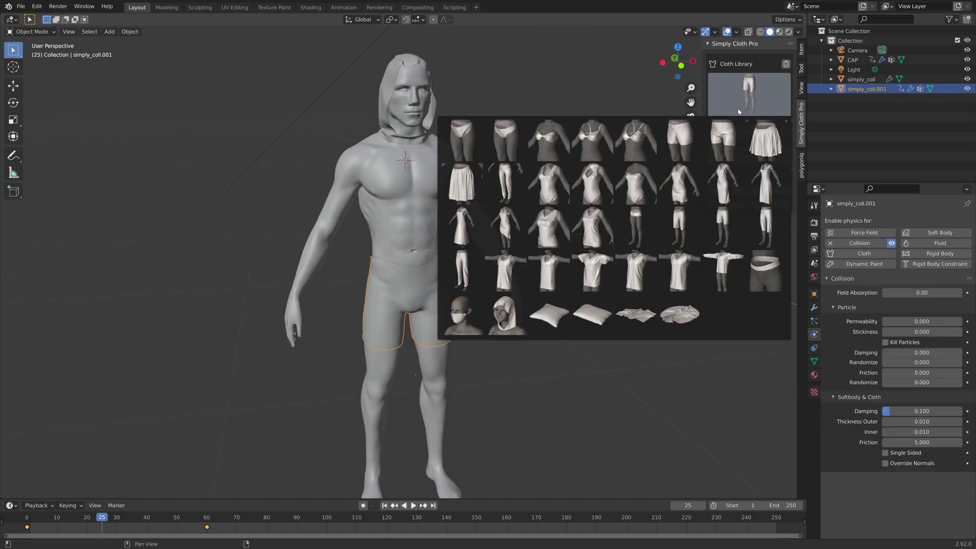
# Step: Add the Male Tank garment and enlarge it about five times in front view
pyautogui.click(517, 287)
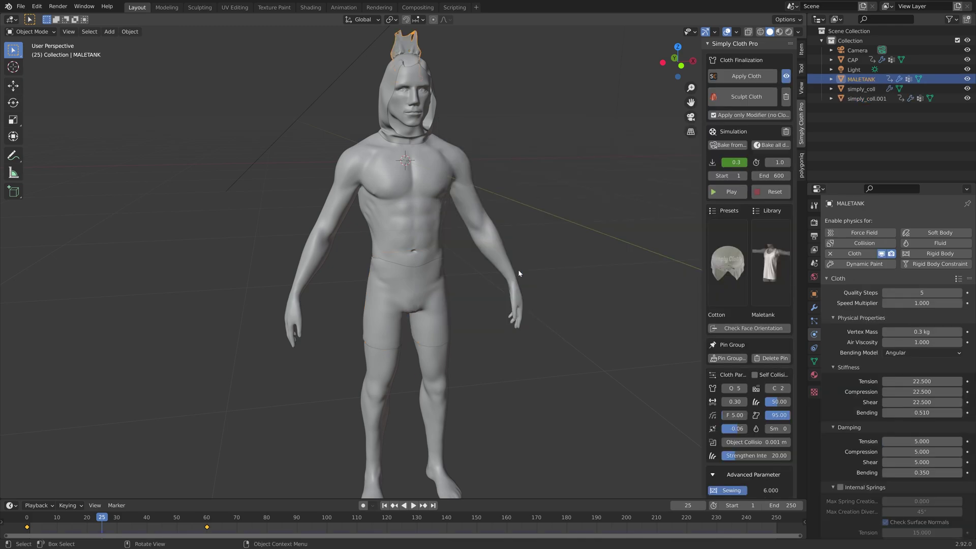
pyautogui.press('KP_1')
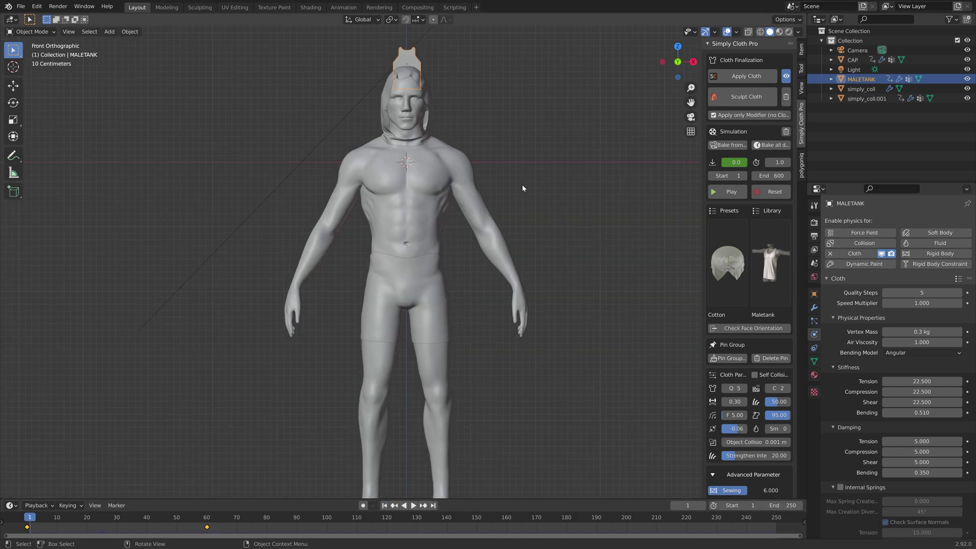
pyautogui.press('s')
pyautogui.click(536, 121)
pyautogui.press('g')
pyautogui.press('z')
pyautogui.click(533, 267)
pyautogui.press('s')
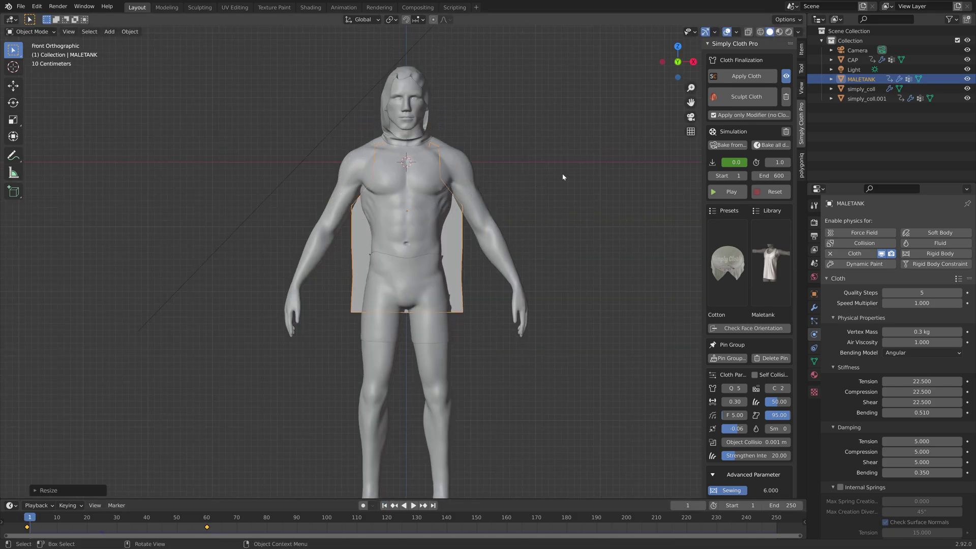
pyautogui.click(544, 188)
# Step: Raise the tank top higher on the torso and slim its width along X
pyautogui.press('g')
pyautogui.press('z')
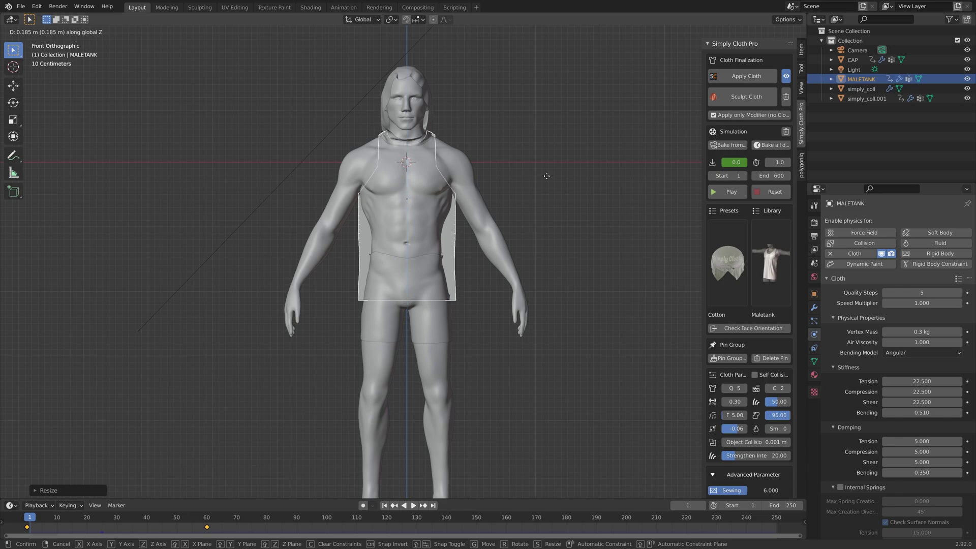
pyautogui.click(559, 173)
pyautogui.press('s')
pyautogui.press('x')
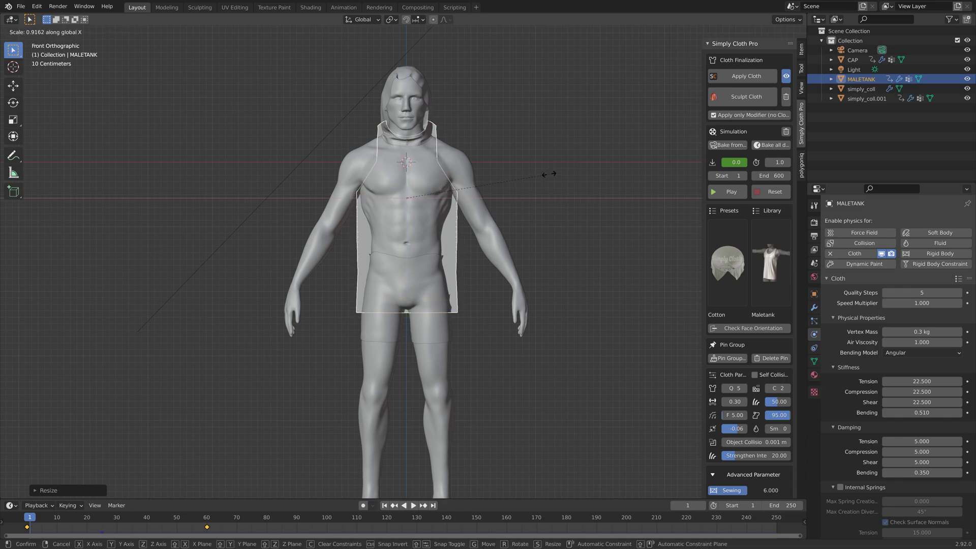
pyautogui.click(538, 178)
# Step: Centre the tank top front-to-back in side view, then enter Edit Mode in wireframe
pyautogui.scroll(3, 495, 205)
pyautogui.moveTo(490, 207); pyautogui.dragTo(542, 220, button='middle')
pyautogui.press('KP_3')
pyautogui.press('g')
pyautogui.press('y')
pyautogui.click(442, 196)
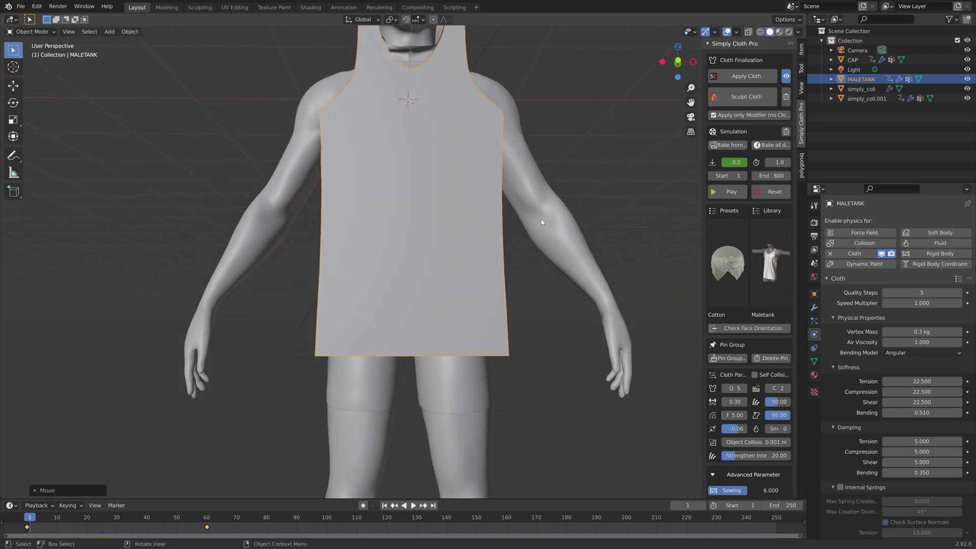
pyautogui.press('KP_1')
pyautogui.scroll(-4, 542, 220)
pyautogui.click(760, 31)
pyautogui.press('Tab')
# Step: Box-select the tank top's bottom edge and raise the hem upward
pyautogui.press('b')
pyautogui.moveTo(394, 311); pyautogui.dragTo(462, 300)
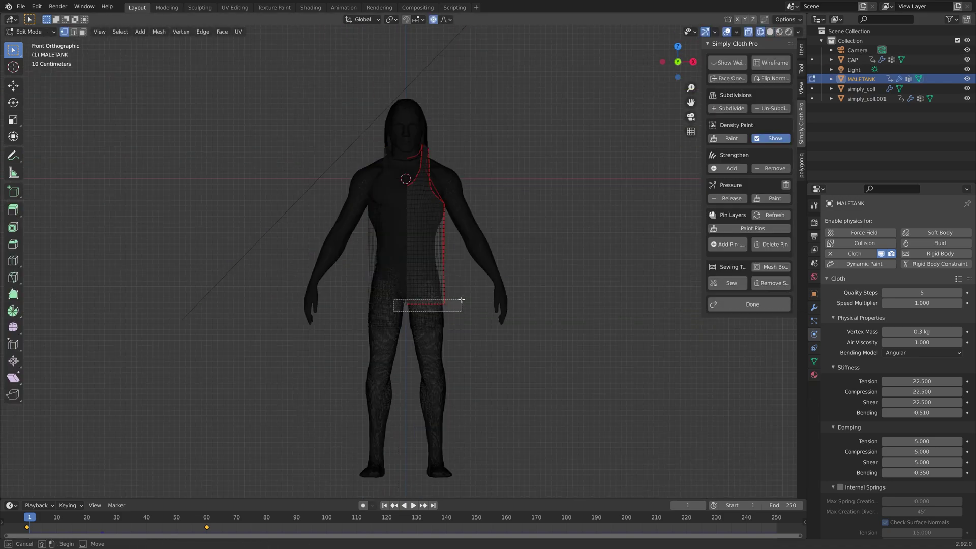
pyautogui.press('g')
pyautogui.press('z')
pyautogui.click(453, 183)
pyautogui.scroll(6, 442, 183)
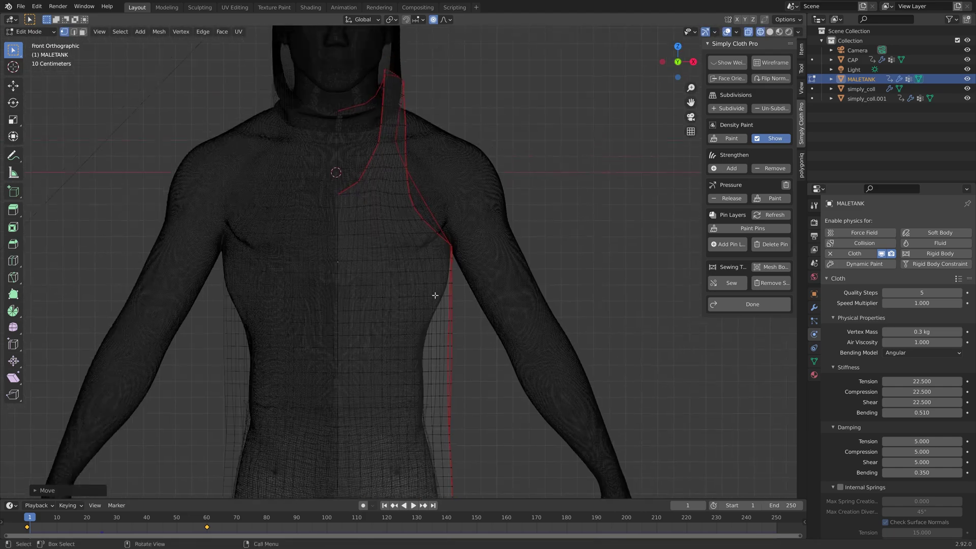
# Step: Lower the vertices under the armhole with proportional falloff
pyautogui.press('b')
pyautogui.moveTo(446, 253); pyautogui.dragTo(487, 234)
pyautogui.press('g')
pyautogui.click(490, 249)
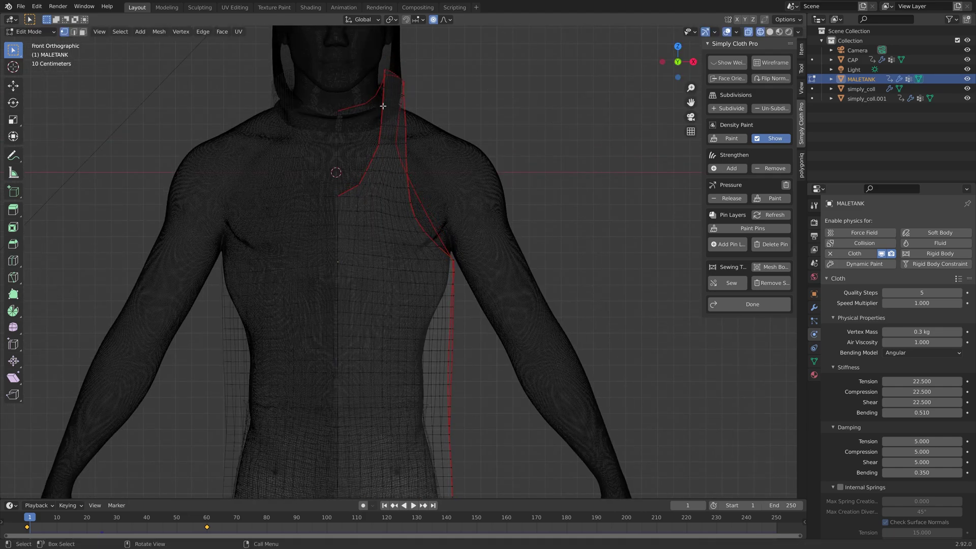
# Step: Reshape the shoulder strap beside the neck, then return to Object Mode
pyautogui.press('b')
pyautogui.moveTo(333, 88); pyautogui.dragTo(457, 142)
pyautogui.press('g')
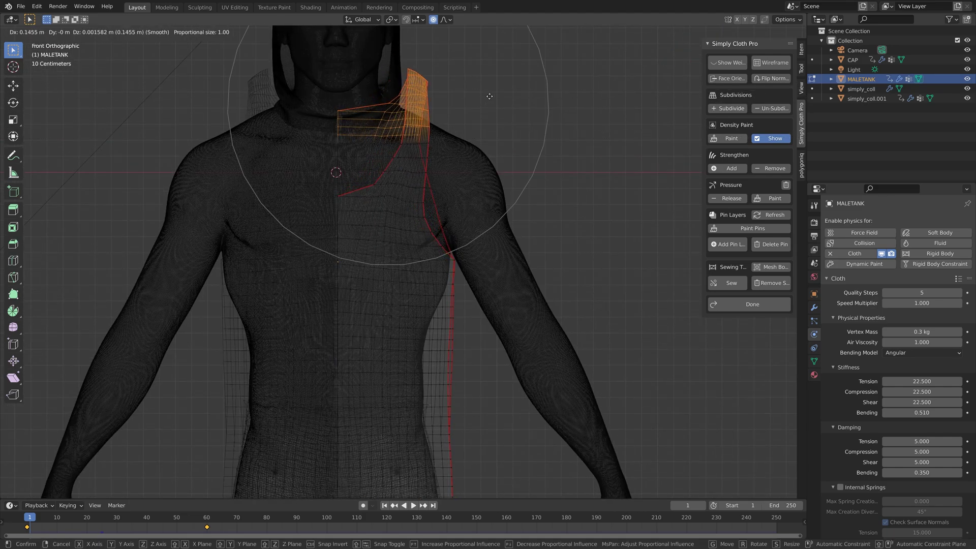
pyautogui.click(499, 97)
pyautogui.moveTo(511, 117); pyautogui.dragTo(471, 220, button='middle')
pyautogui.scroll(-4, 473, 218)
pyautogui.press('Tab')
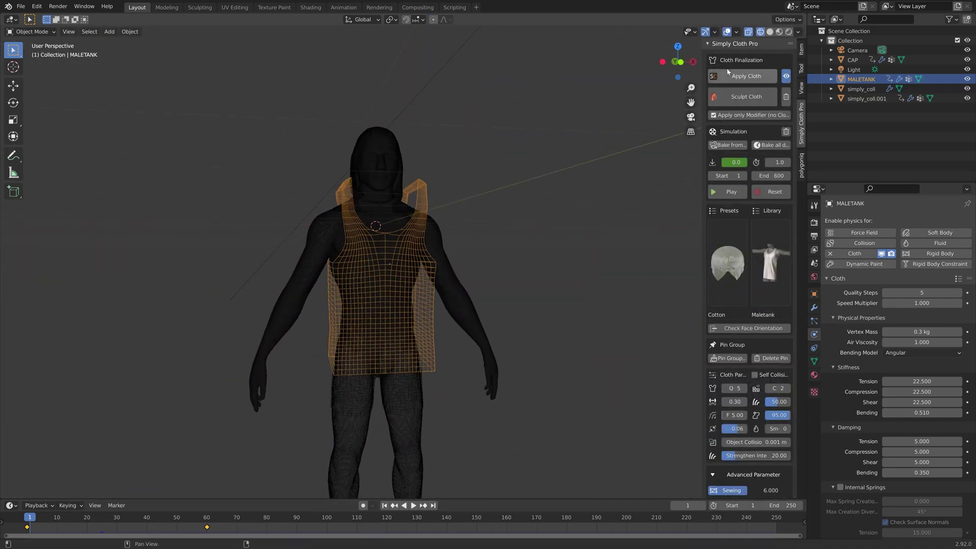
# Step: In solid shading, simulate the tank top onto the torso, stopping at frame 19 to inspect
pyautogui.click(769, 32)
pyautogui.press('space')
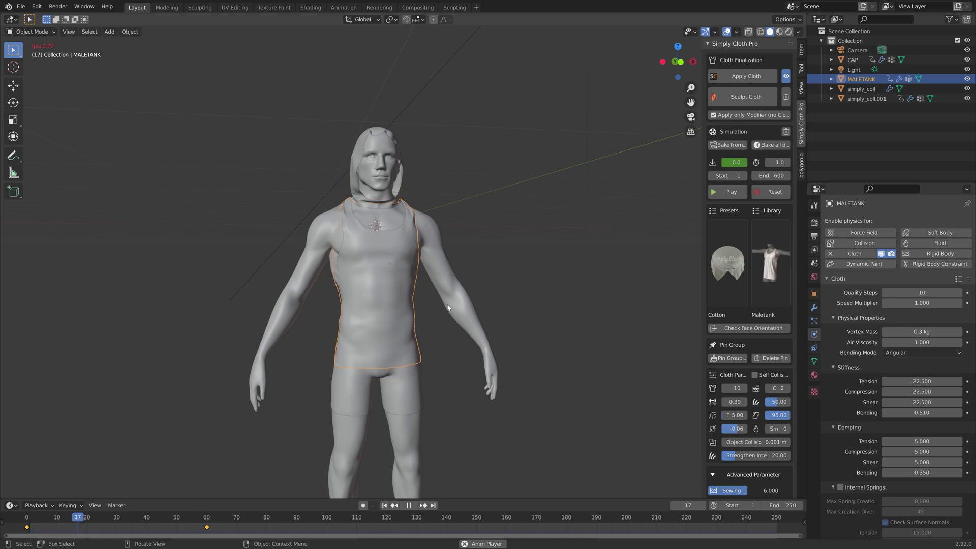
pyautogui.press('space')
pyautogui.moveTo(450, 300); pyautogui.dragTo(528, 373, button='middle')
pyautogui.scroll(5, 460, 402)
pyautogui.moveTo(460, 401); pyautogui.dragTo(333, 340, button='middle')
pyautogui.scroll(-5, 351, 333)
pyautogui.moveTo(373, 328); pyautogui.dragTo(542, 274, button='middle')
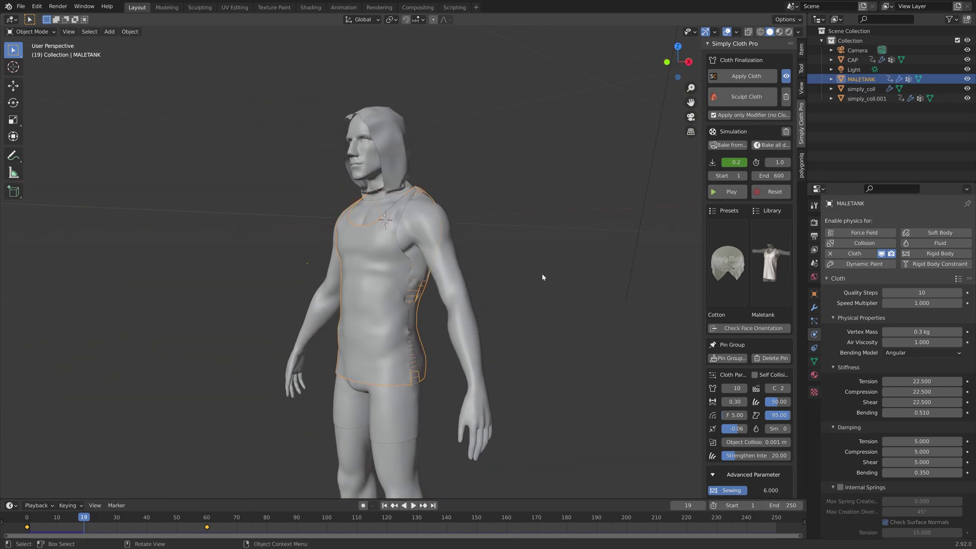